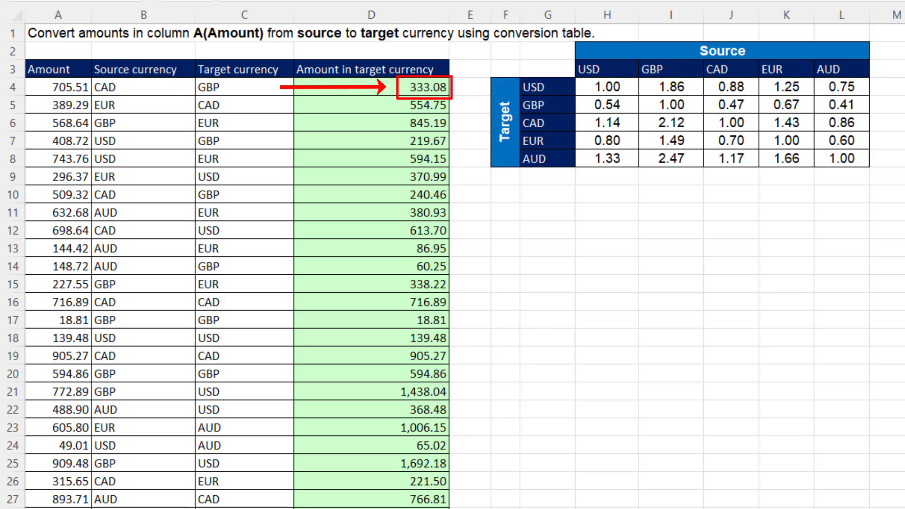
Examine the array, row number and column number arguments of the INDEX formula in cell D4.
left_click(383, 89)
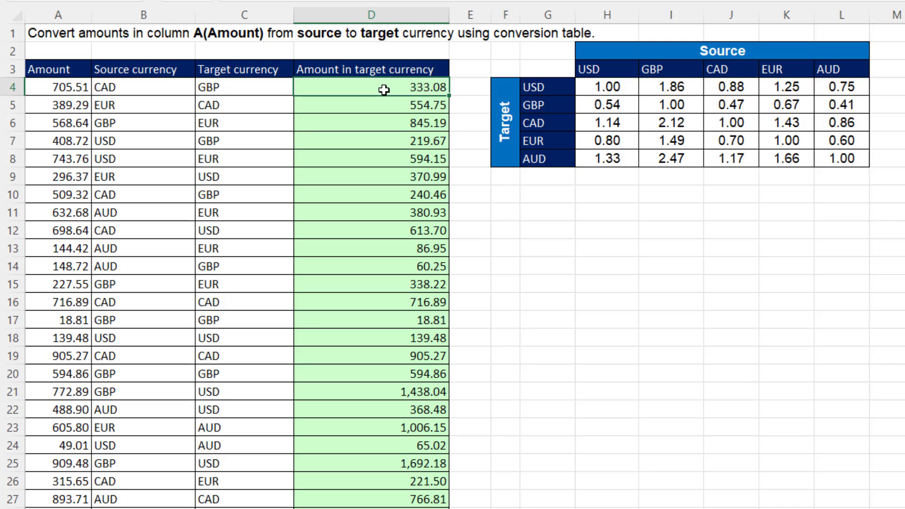
key("F2")
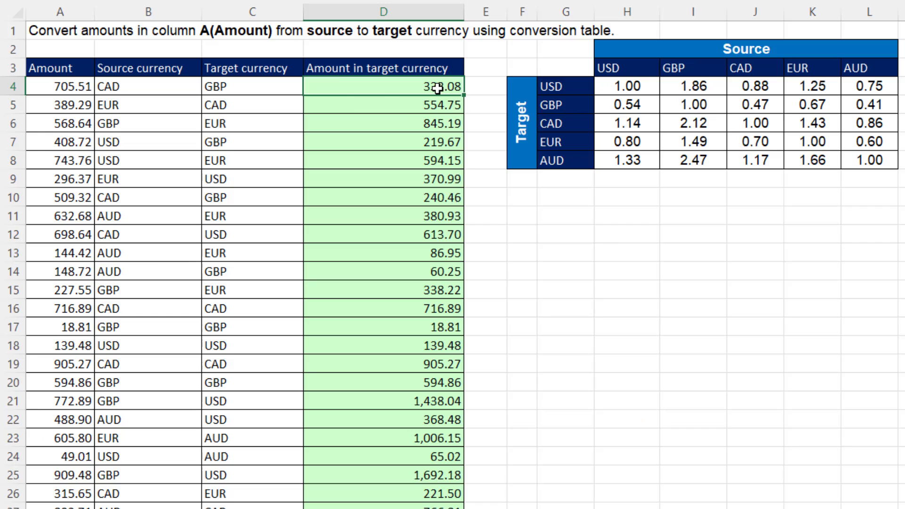
double_click(437, 88)
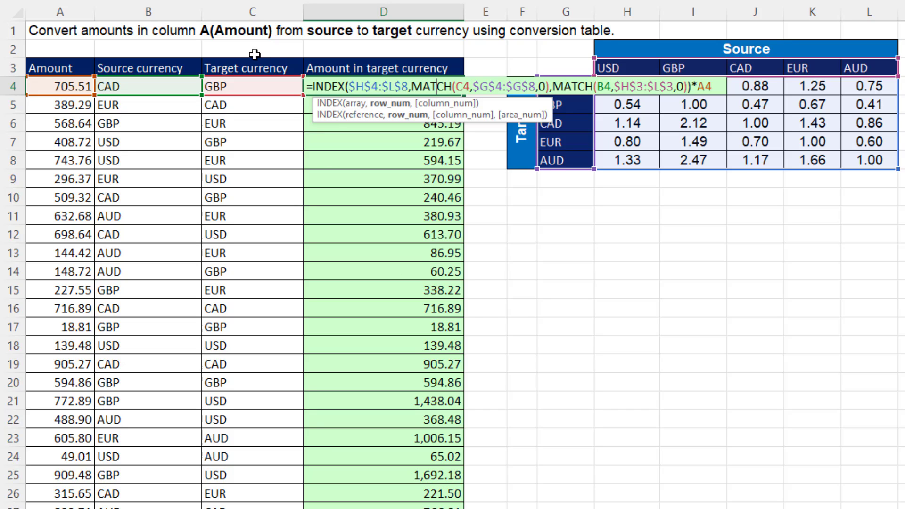
left_click(349, 106)
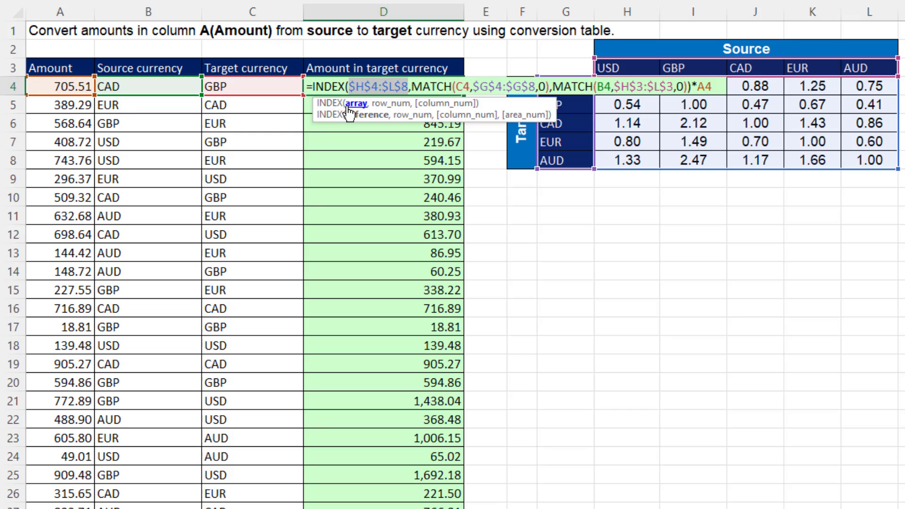
left_click(384, 104)
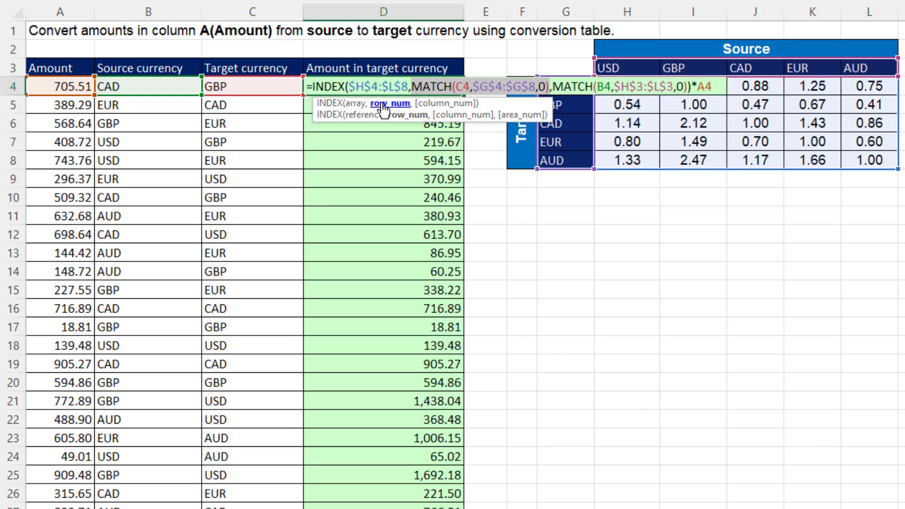
left_click(434, 107)
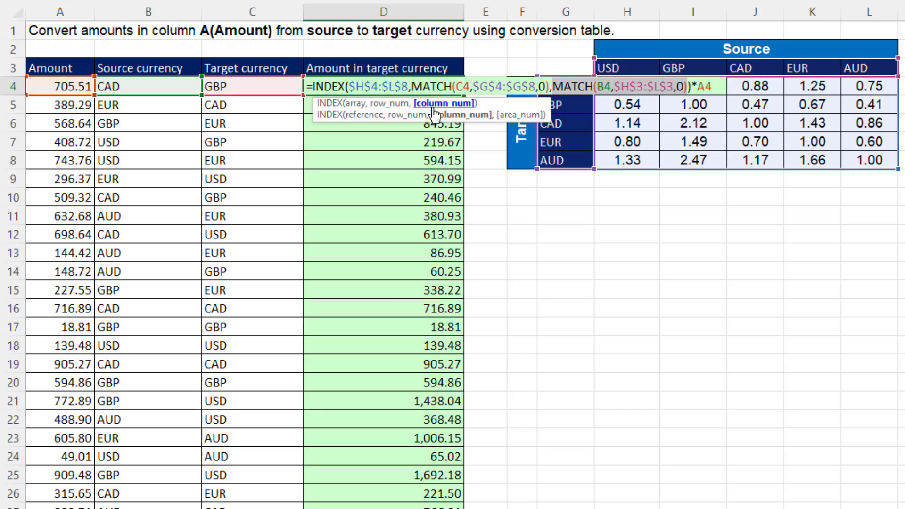
key("Escape")
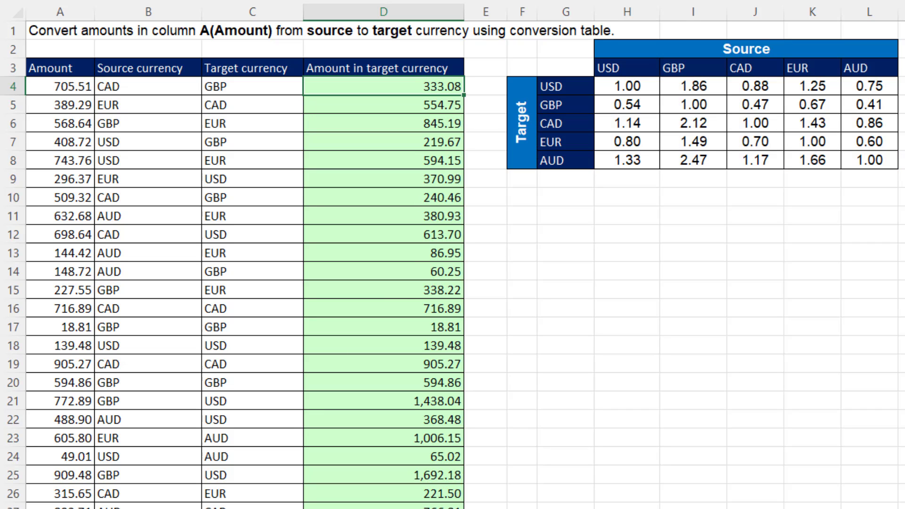
Clear the converted amounts in column D and start a VLOOKUP in D4 with lookup value C4 and table array $G$4:$L$8.
key("ctrl+z")
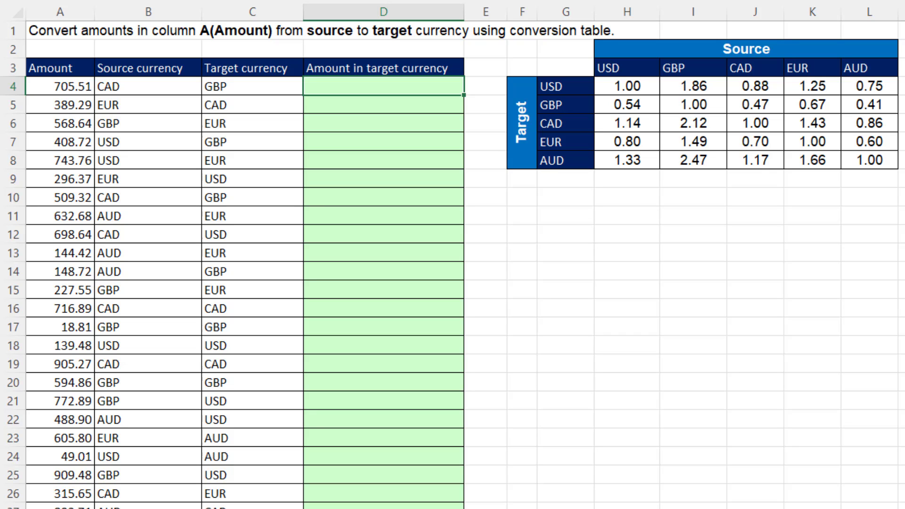
type("=")
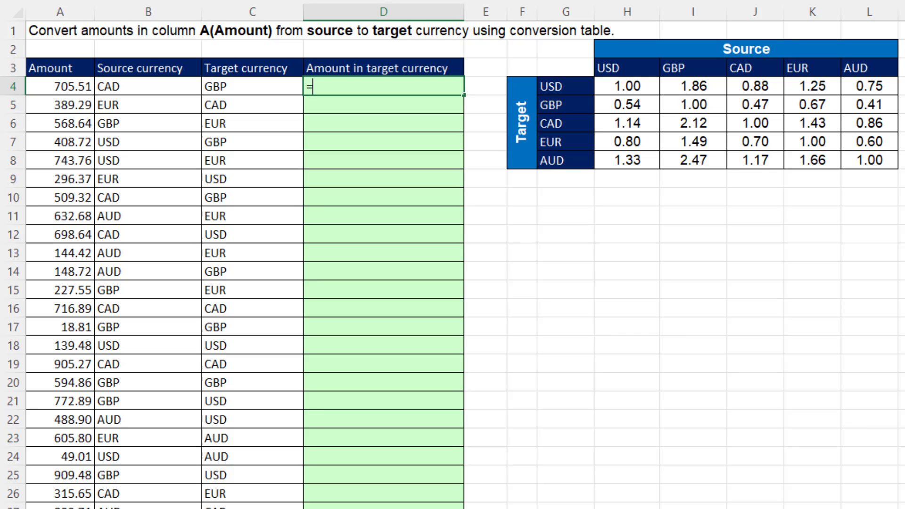
type("vloo")
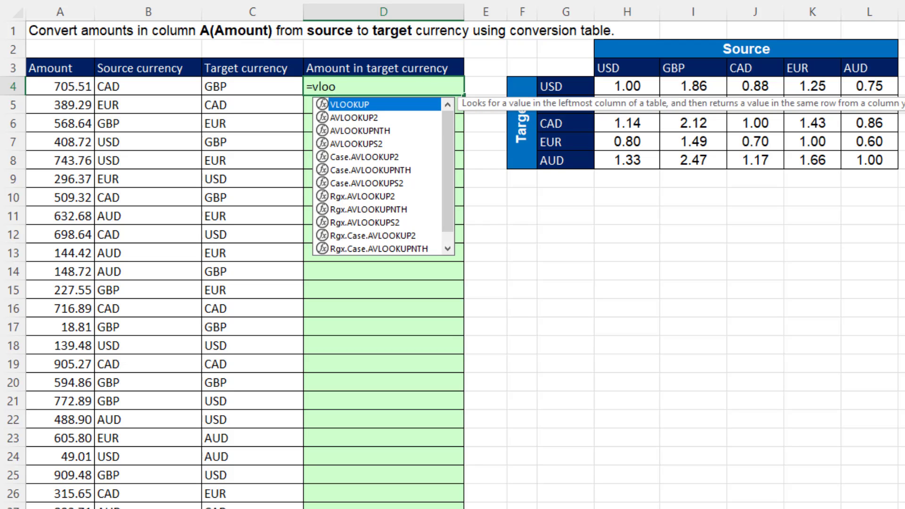
key("Tab")
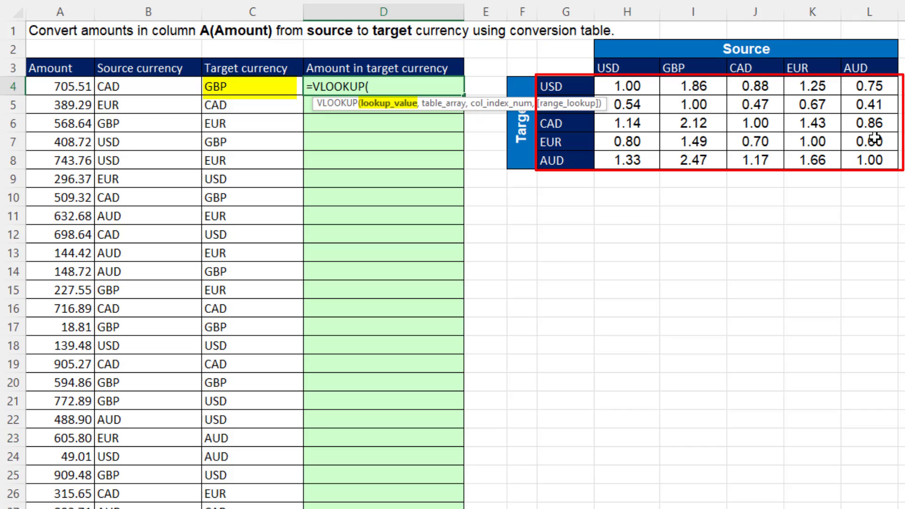
left_click(226, 89)
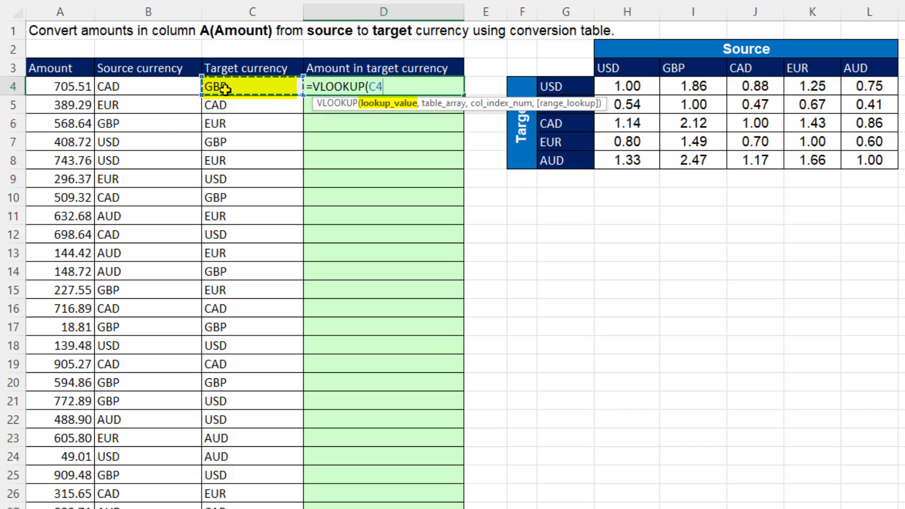
type(",")
left_click_drag(572, 85, 885, 165)
key("F4")
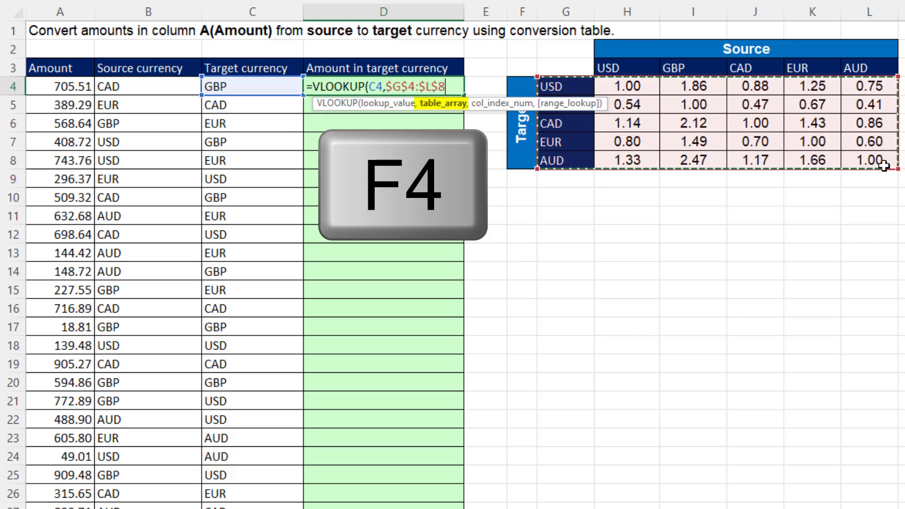
type(",")
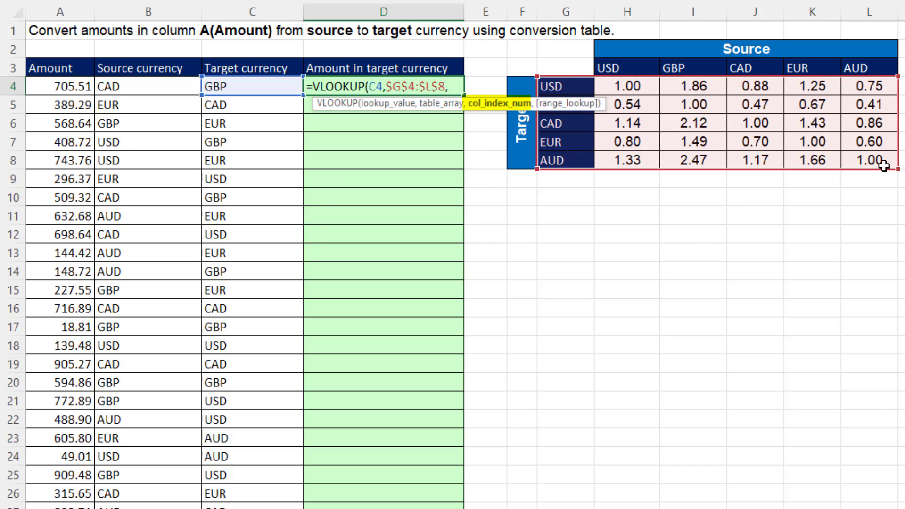
Supply the VLOOKUP's column index with MATCH(B4,$G$3:$L$3,0).
type("mat")
key("Tab")
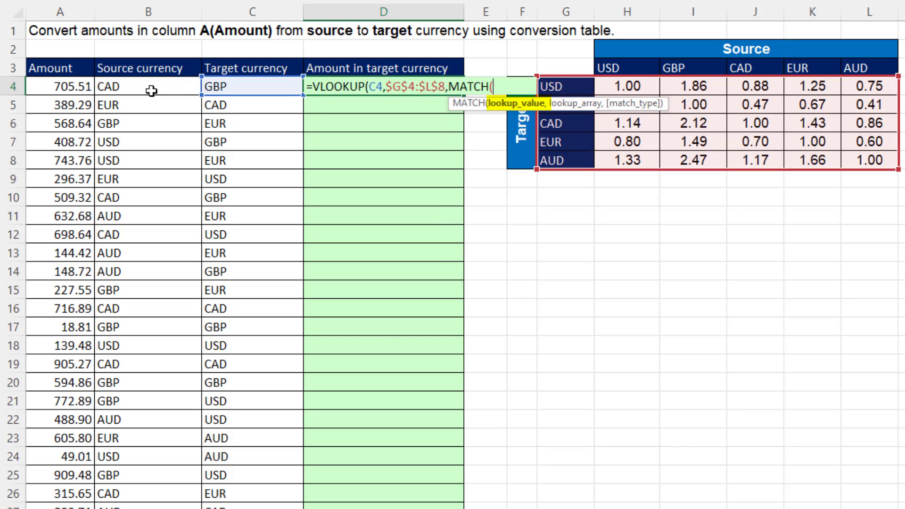
left_click(135, 86)
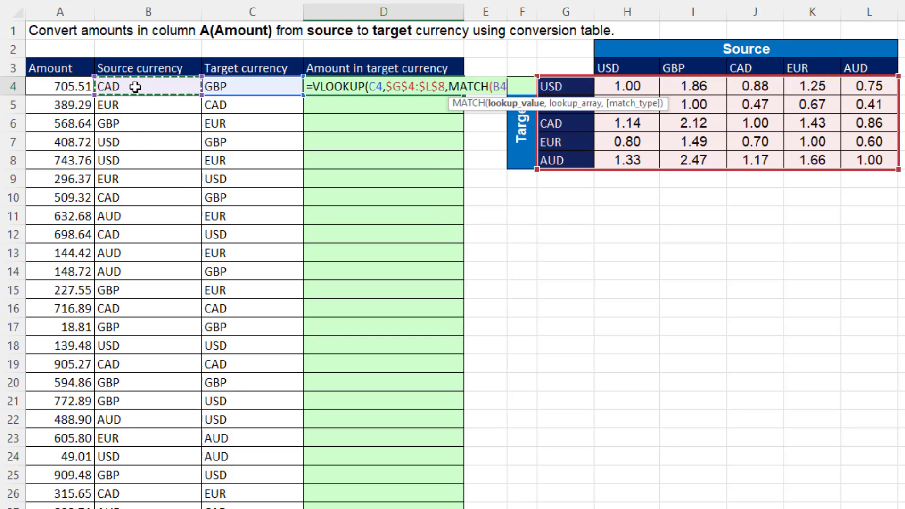
type(",")
left_click(550, 69)
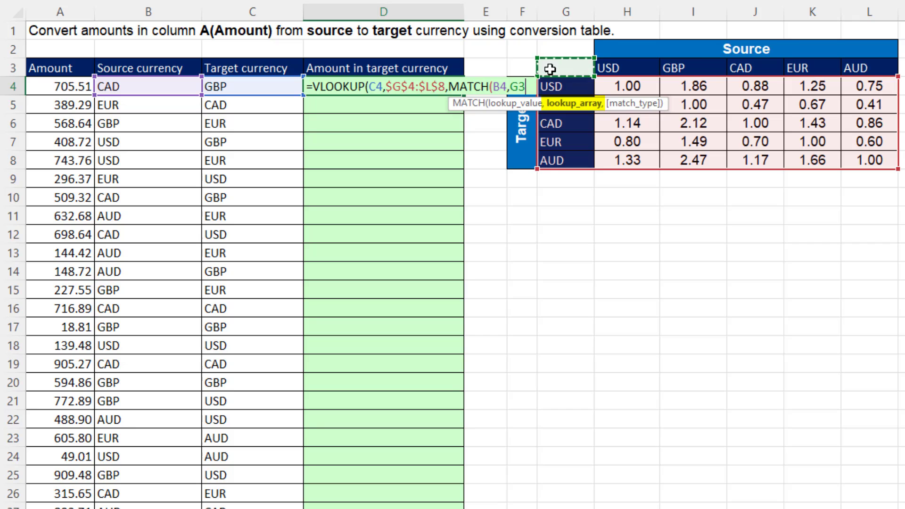
left_click_drag(550, 69, 876, 75)
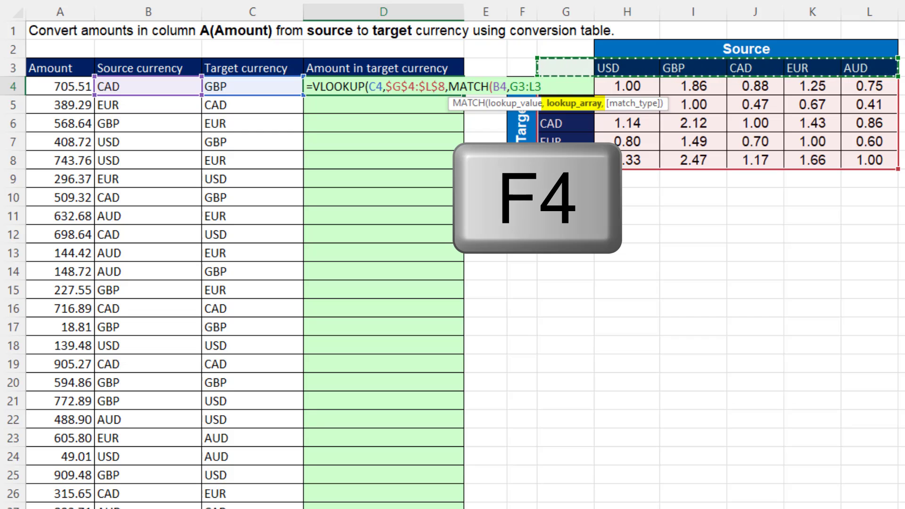
key("F4")
type(",")
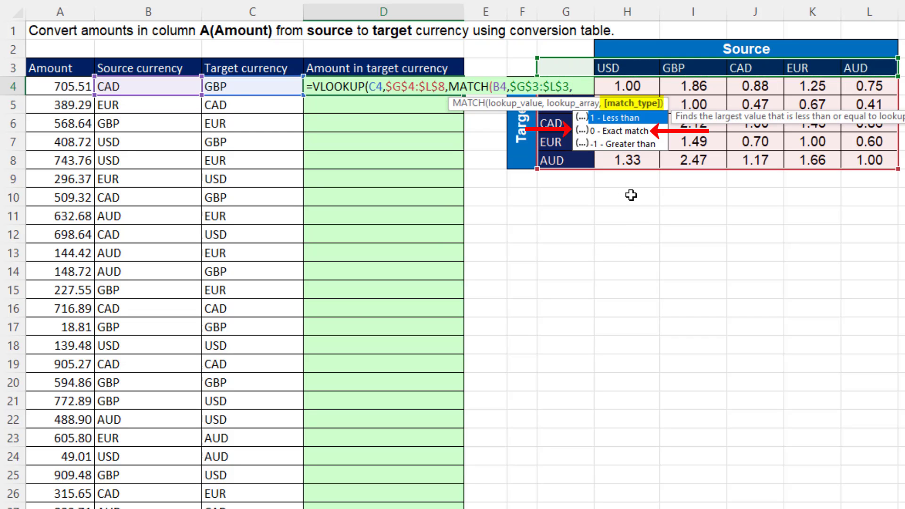
type("0)")
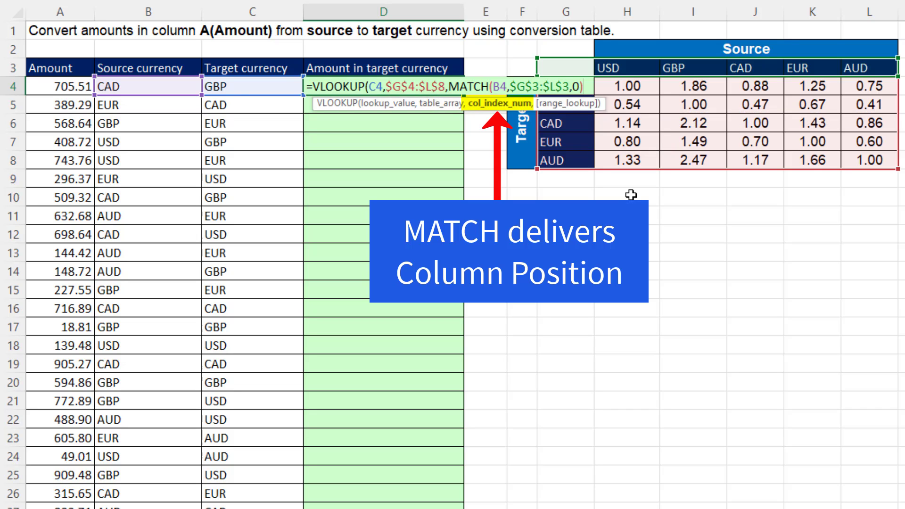
Finish the VLOOKUP in D4 with range lookup 0 and fill it down the Amount in target currency column.
type(",")
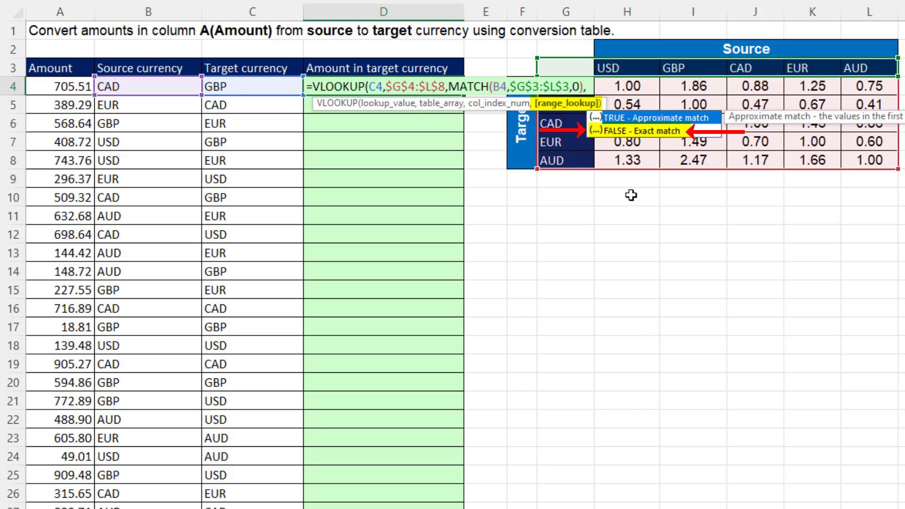
type("0")
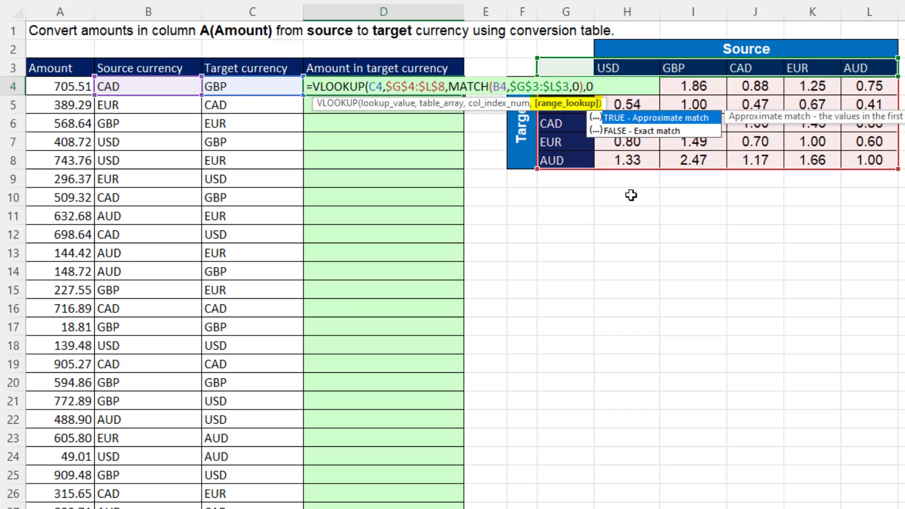
type(")")
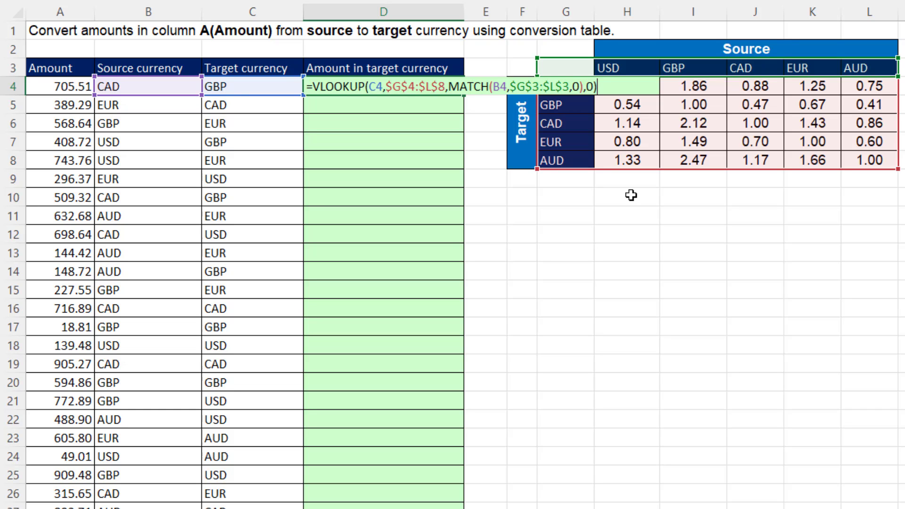
key("ctrl+Return")
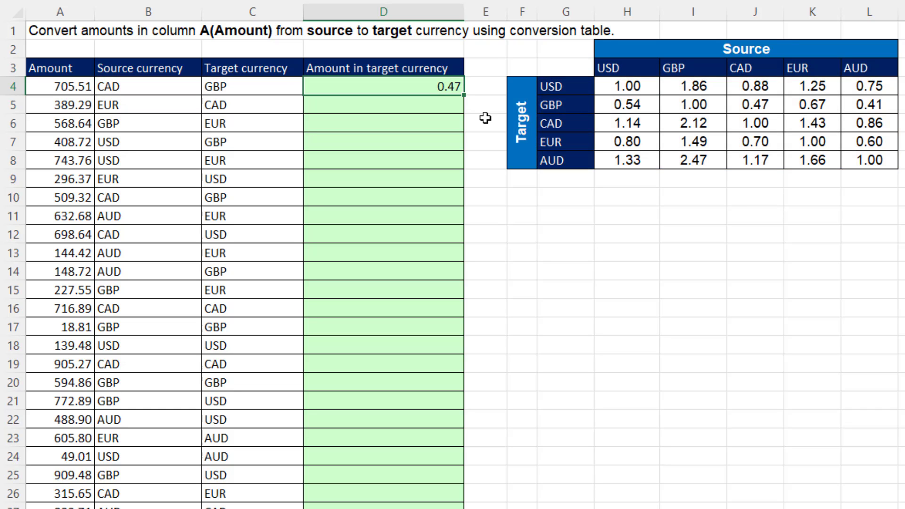
double_click(465, 94)
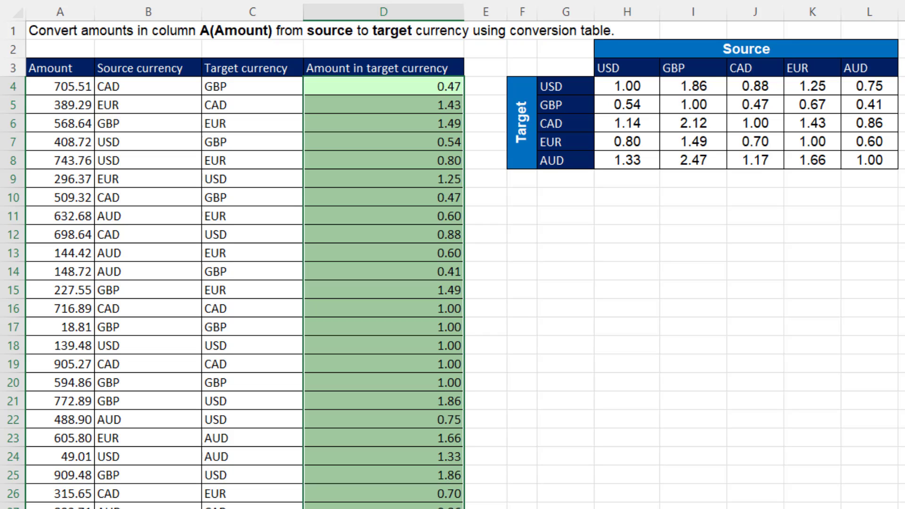
Multiply the VLOOKUP formula by A4 and enter it in all selected cells of column D.
key("F2")
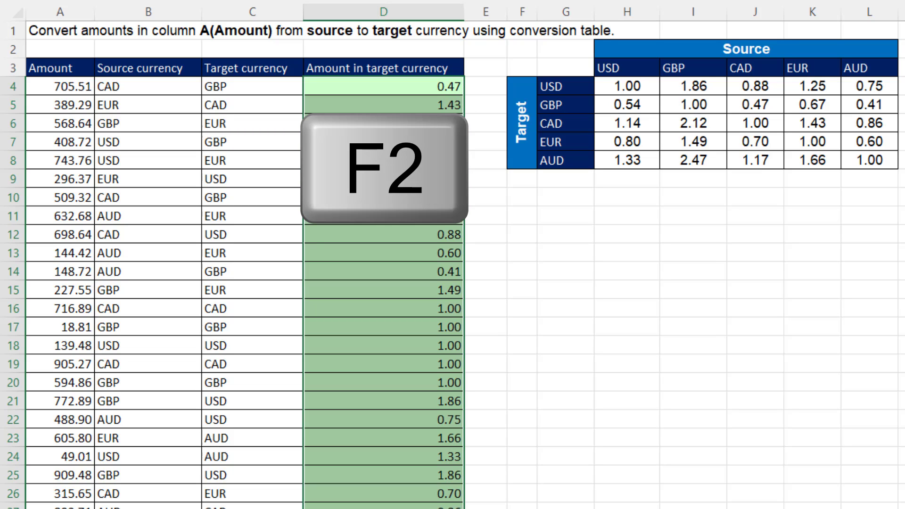
key("F2")
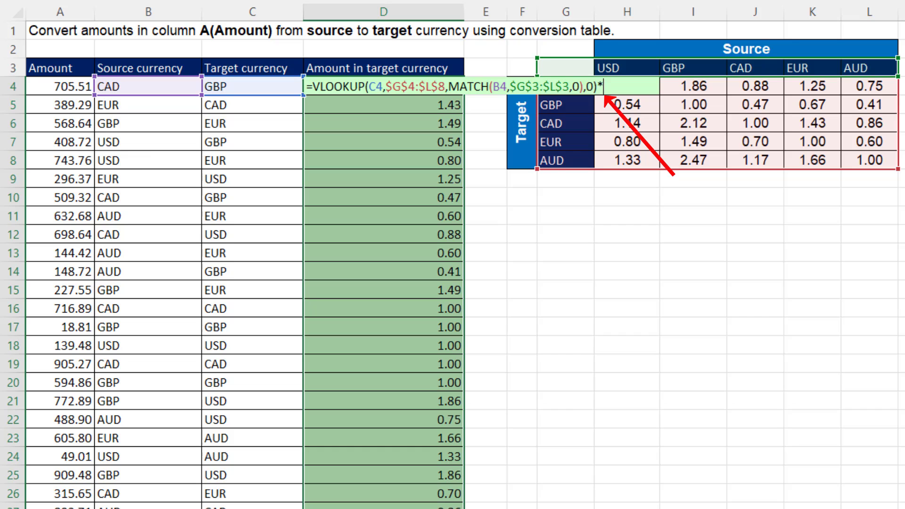
left_click(57, 89)
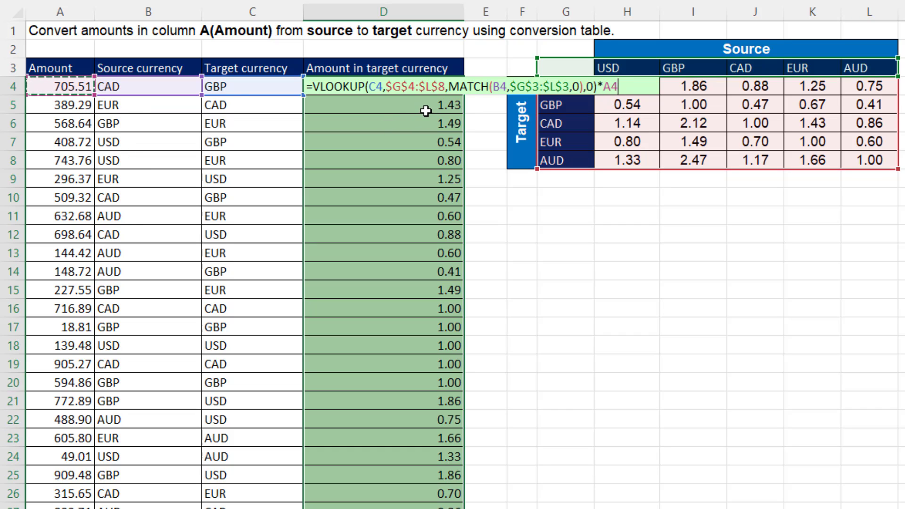
key("ctrl+Return")
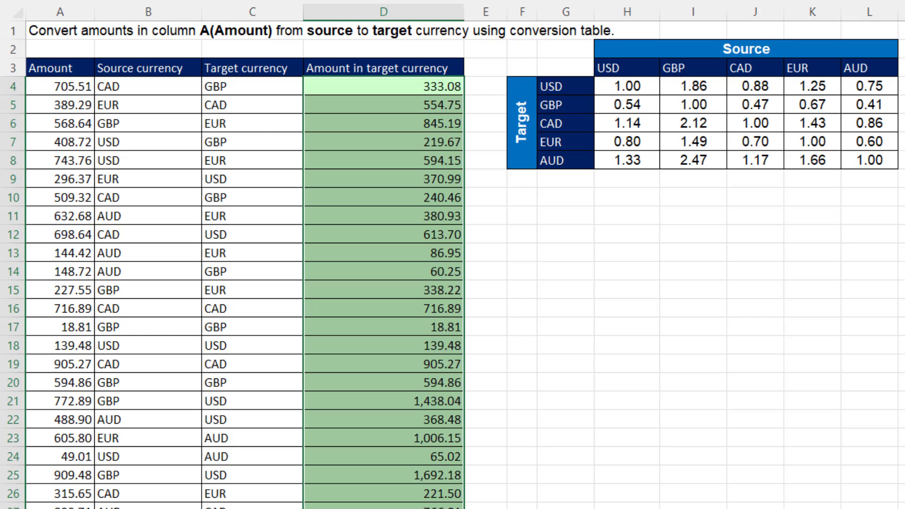
Clear the converted amounts in column D and start an XLOOKUP in D4 with lookup value C4.
key("Delete")
left_click(364, 83)
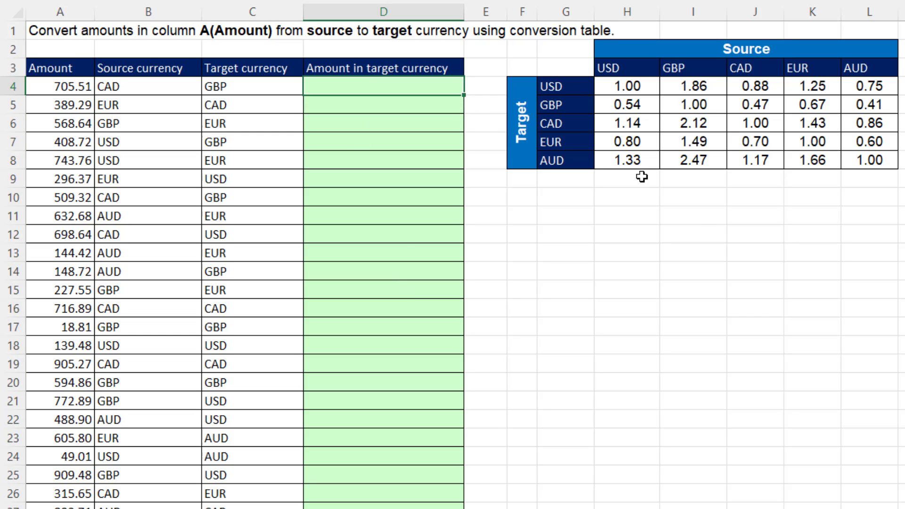
type("=xl")
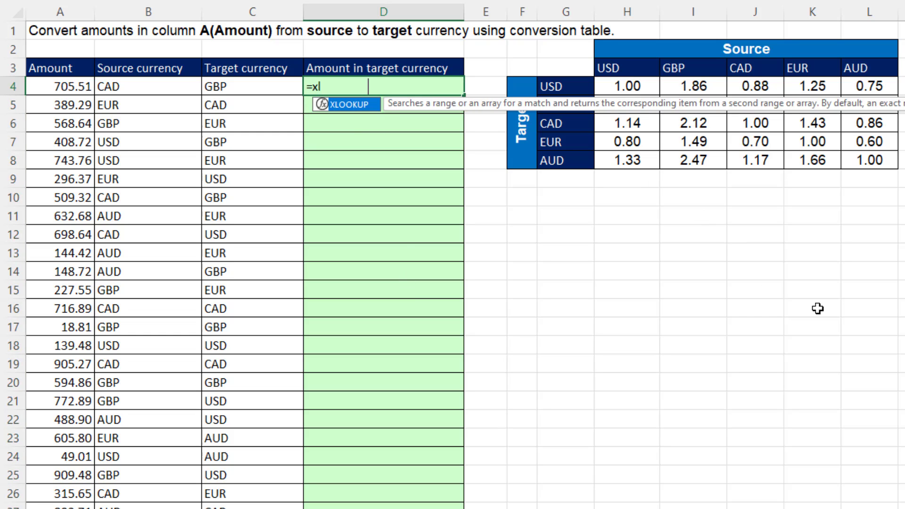
key("Tab")
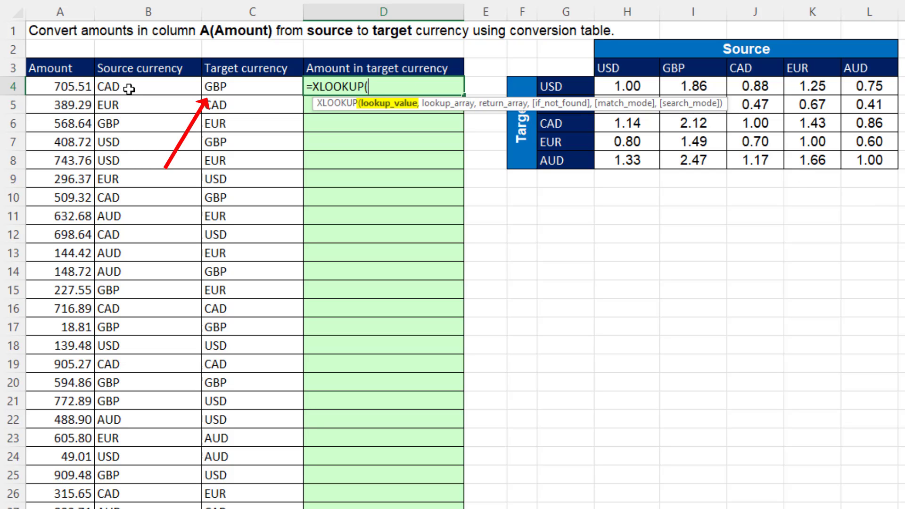
left_click(227, 87)
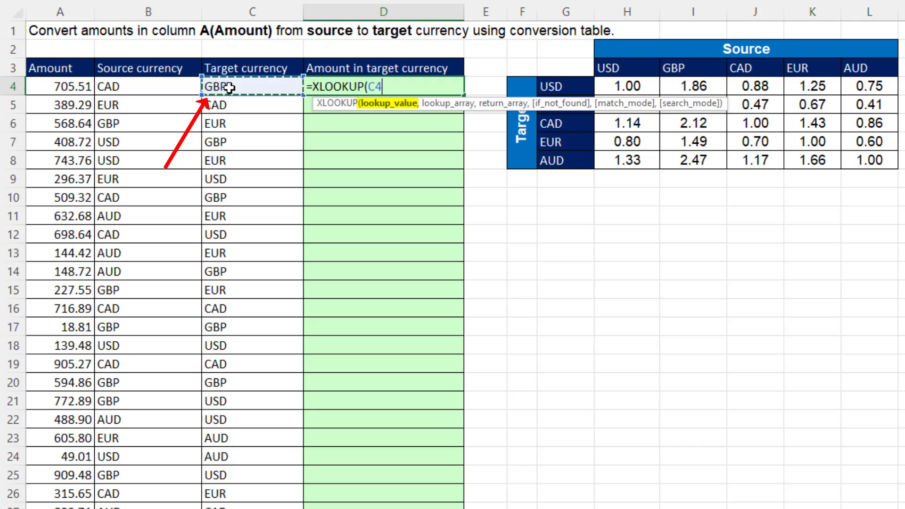
type(",")
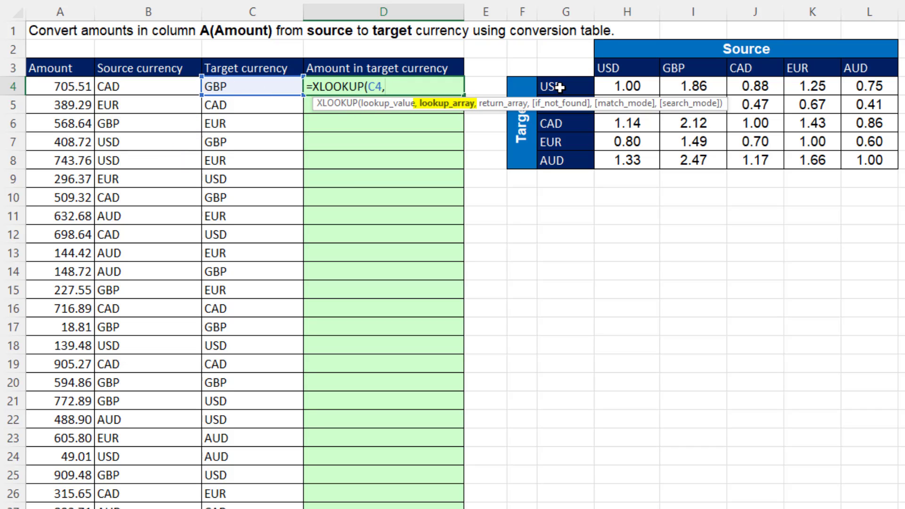
Complete the XLOOKUP with lookup array G4:G8 and return array H4:L8, and enter it in D4.
left_click_drag(560, 87, 548, 162)
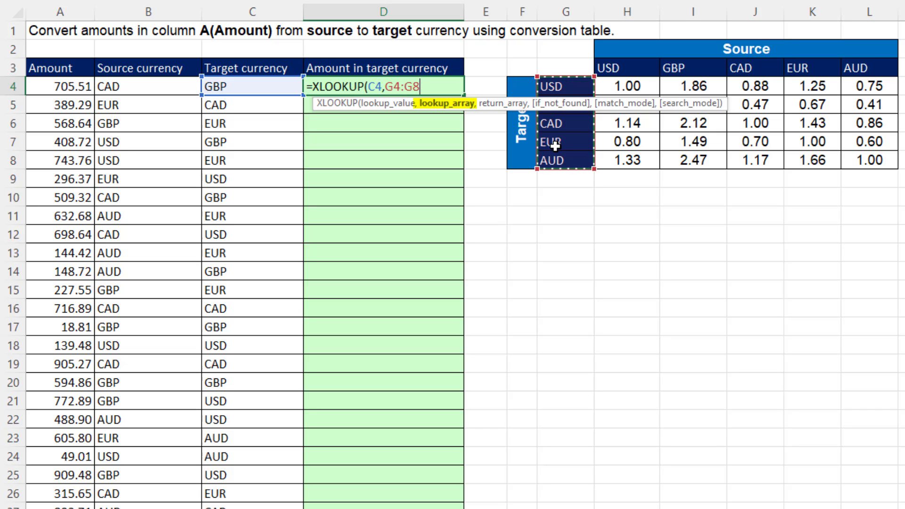
type(",")
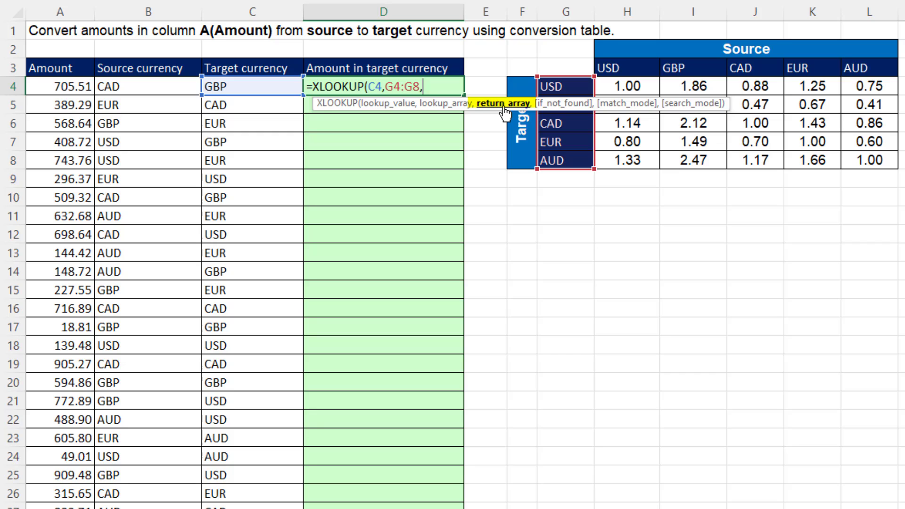
left_click_drag(629, 87, 865, 165)
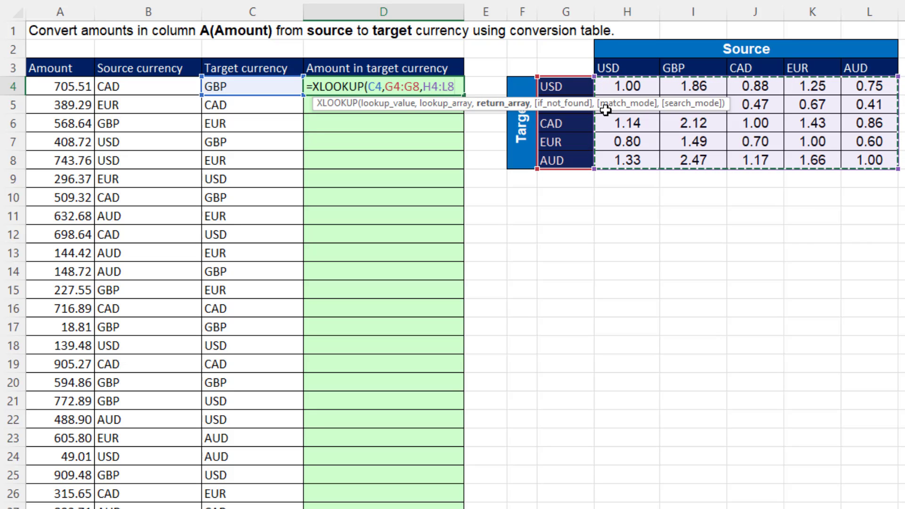
left_click_drag(599, 108, 602, 149)
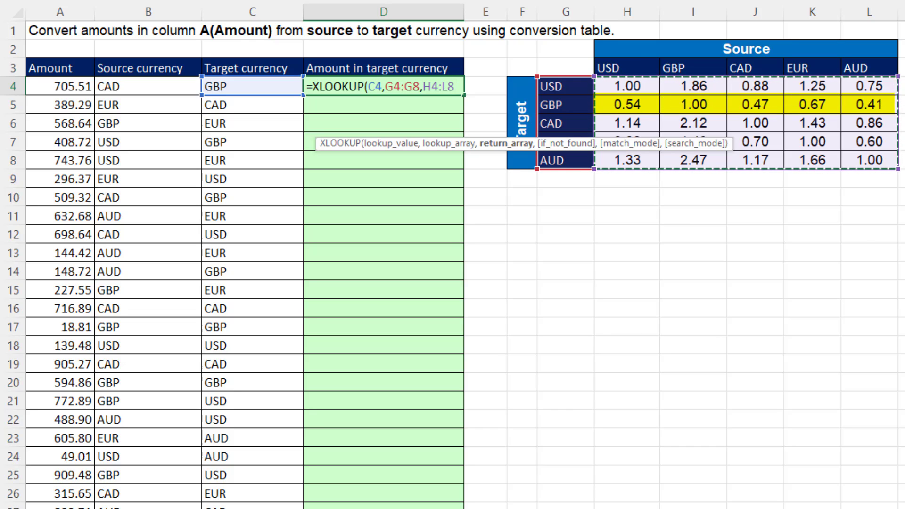
type(")")
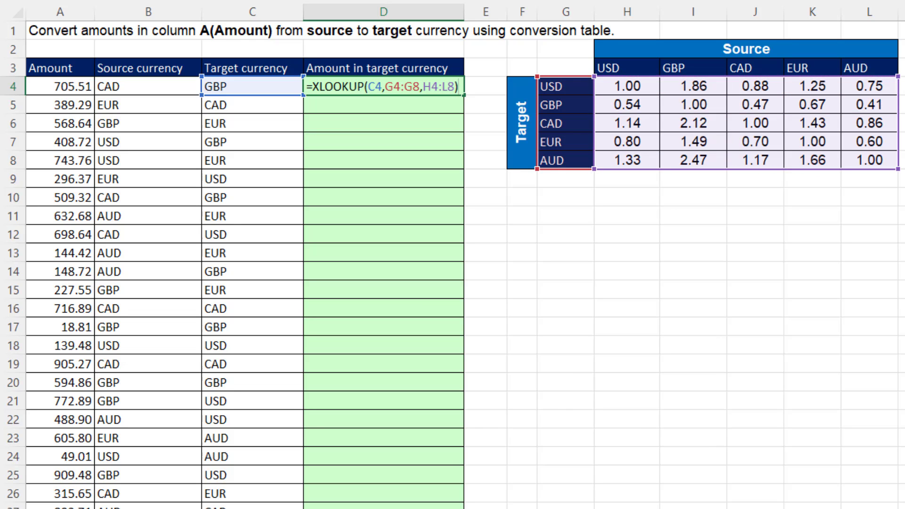
key("ctrl+Return")
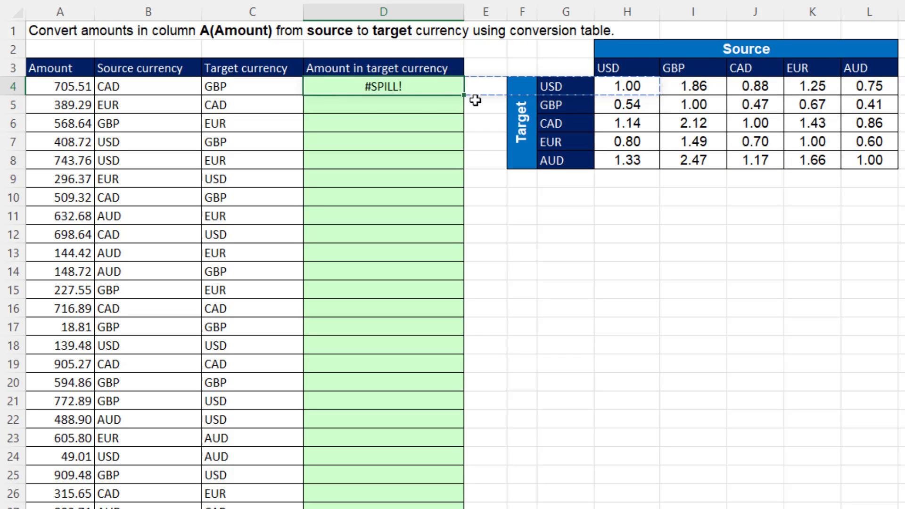
Evaluate the XLOOKUP in D4 in place to inspect the array it returns, and restore the formula.
key("F2")
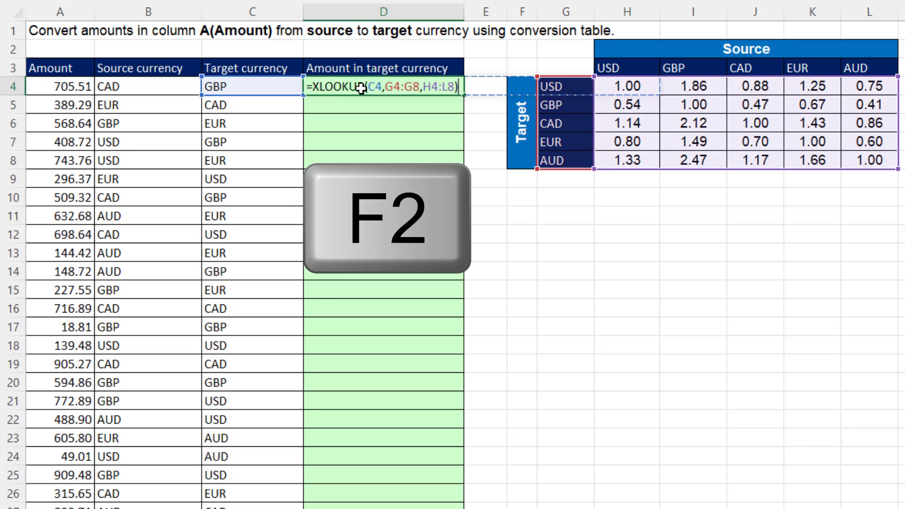
key("F9")
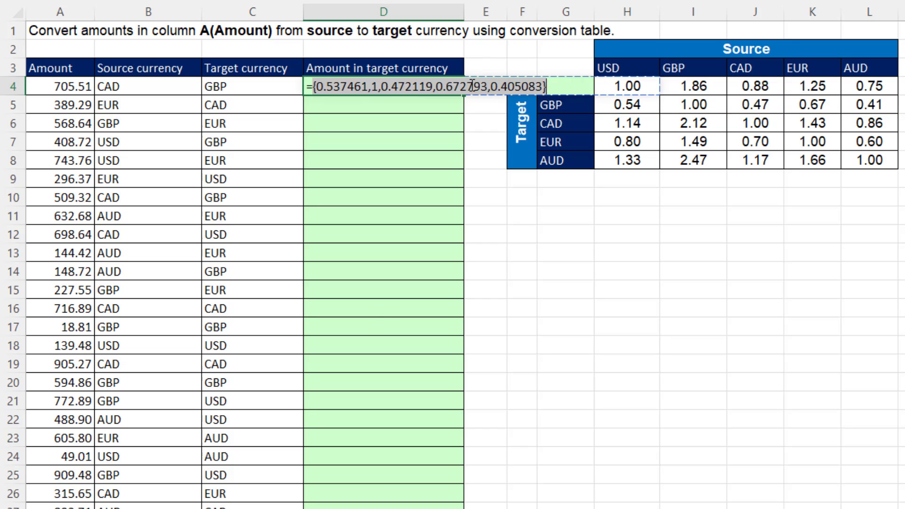
key("ctrl+z")
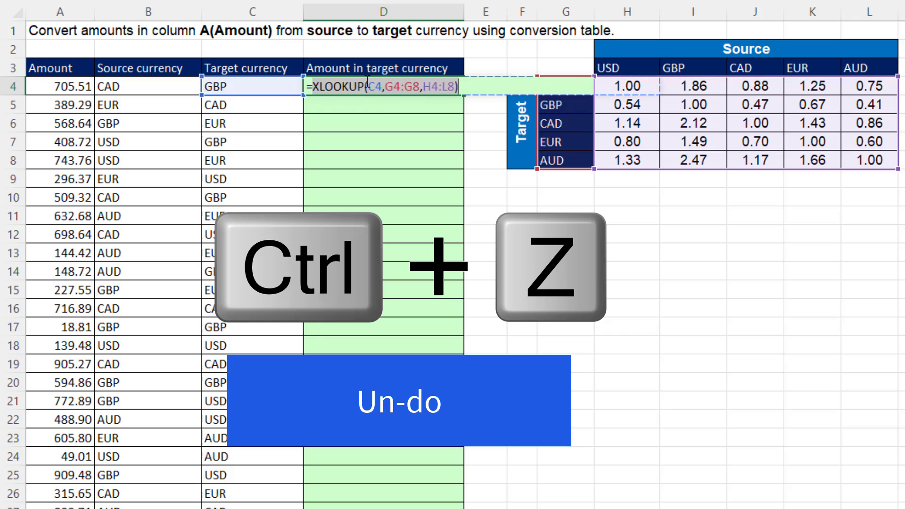
Nest the D4 formula as the return array of an outer XLOOKUP with lookup value B4 and lookup array H3:L3.
type("xlo")
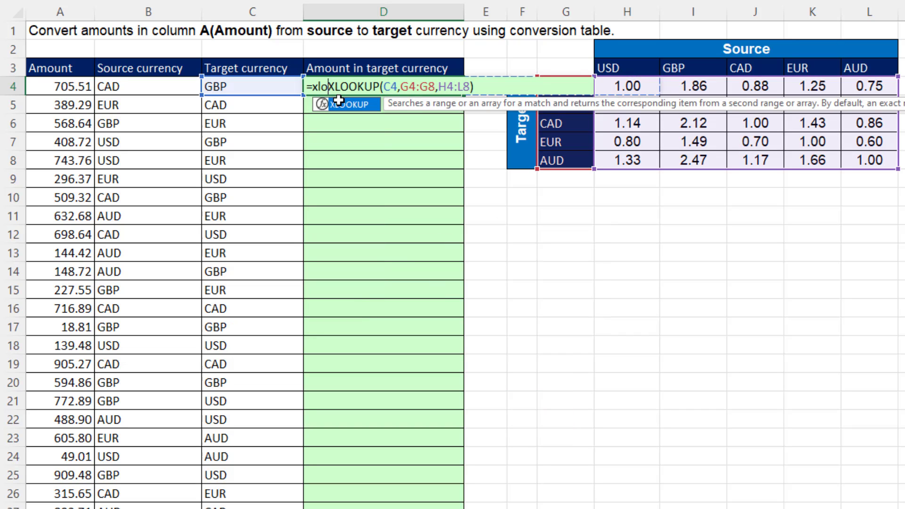
key("Tab")
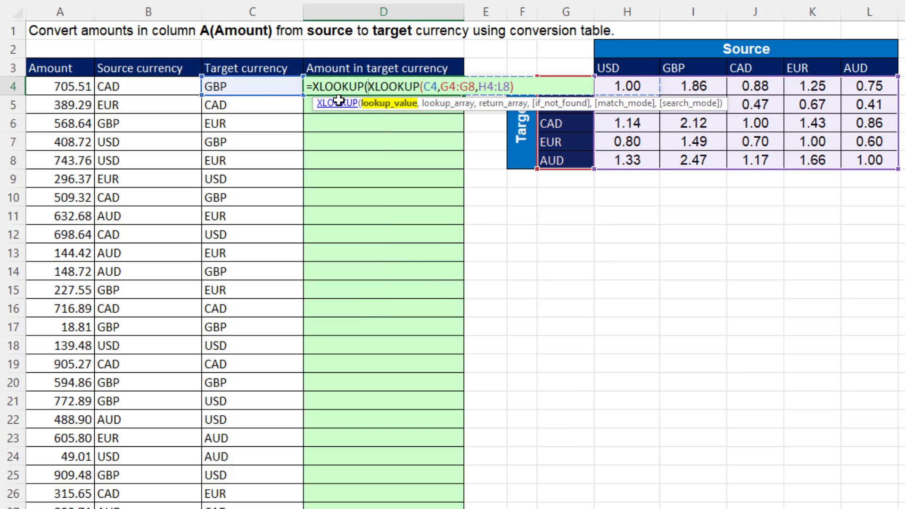
left_click(158, 86)
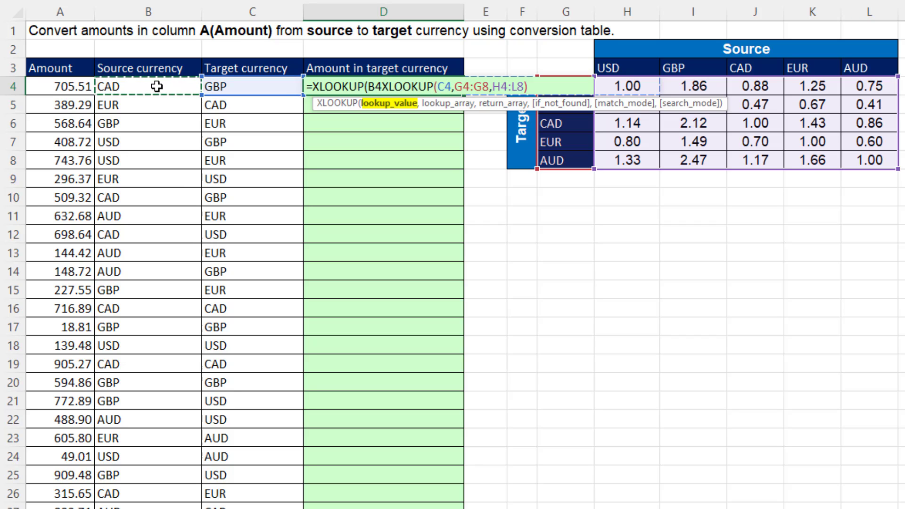
type(",")
left_click(638, 69)
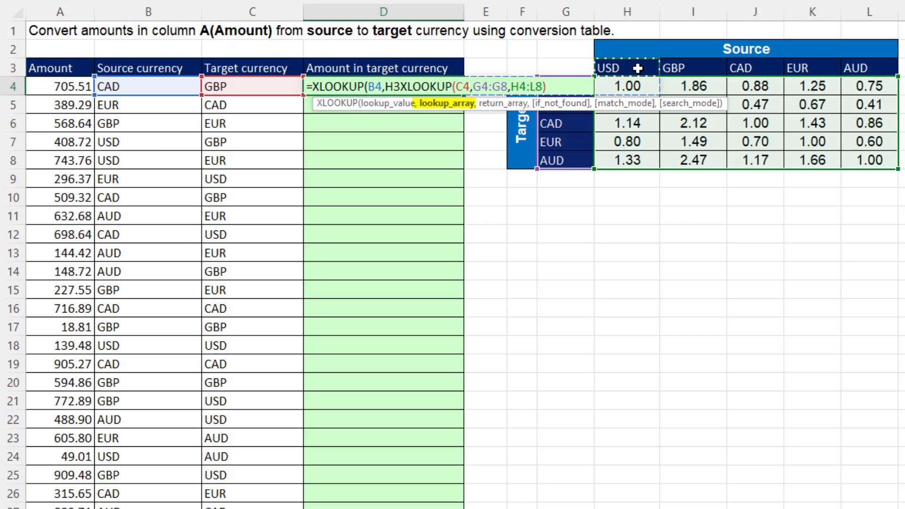
left_click_drag(638, 69, 858, 69)
type(",")
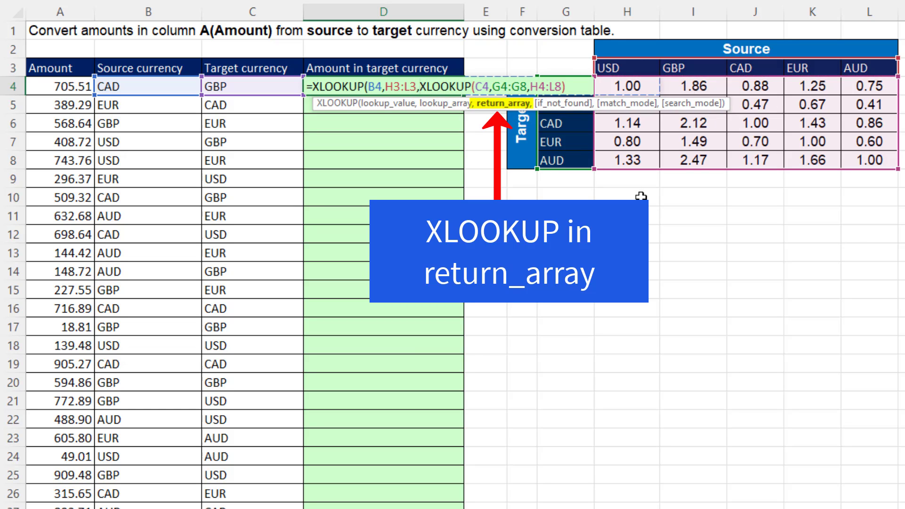
left_click(580, 85)
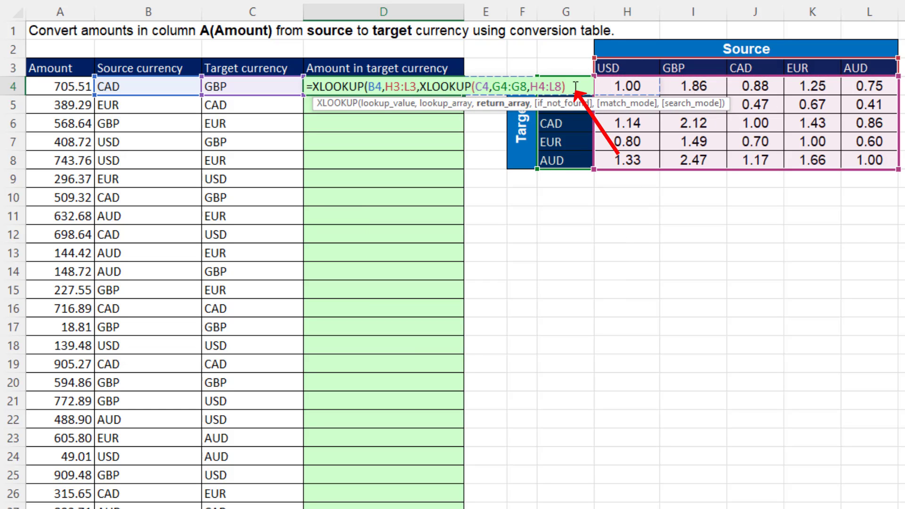
type(")")
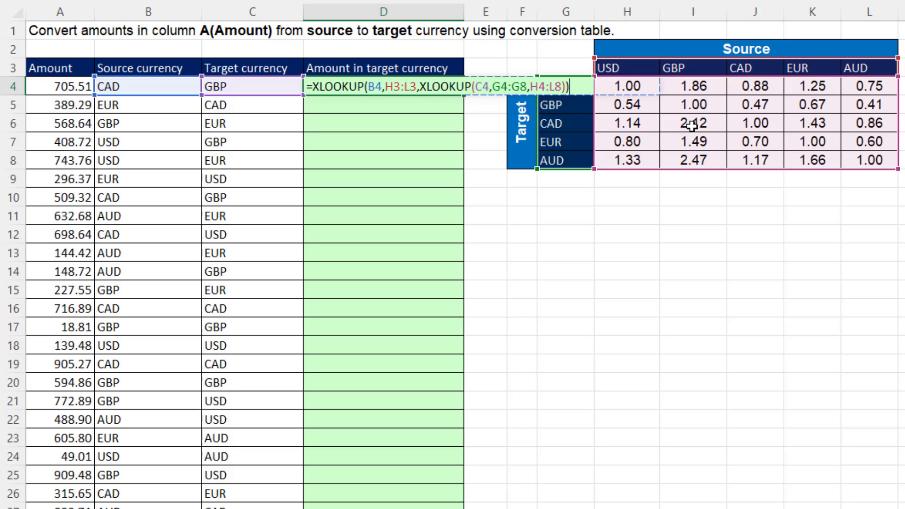
key("Return")
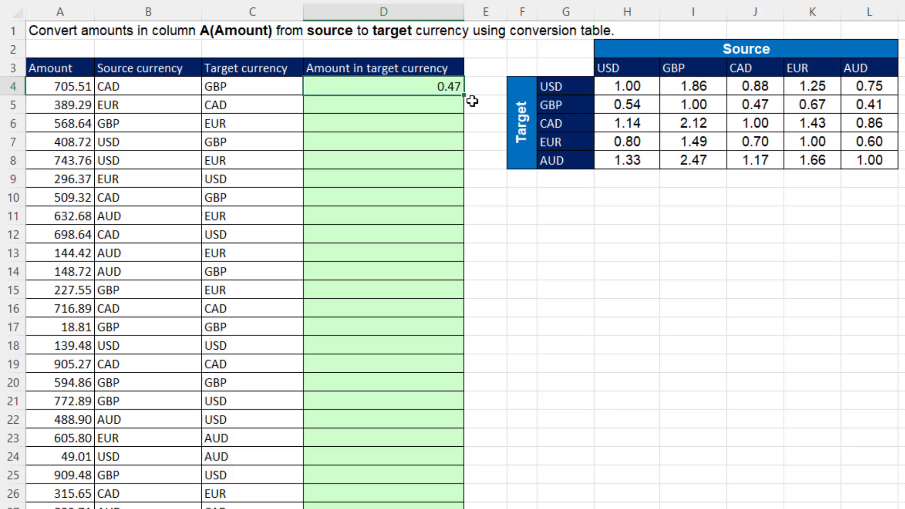
Make the ranges H3:L3, G4:G8 and H4:L8 absolute in the nested XLOOKUP formula in D4.
key("F2")
left_click(400, 86)
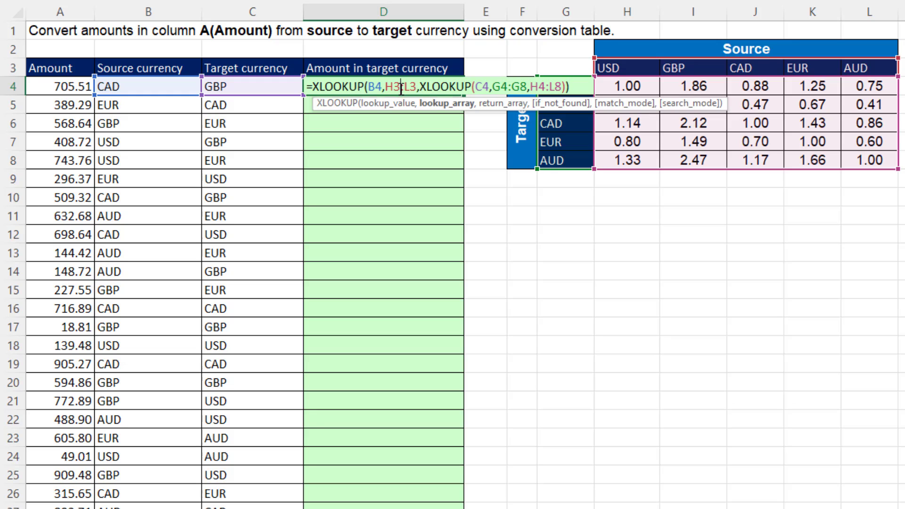
left_click(456, 105)
key("F4")
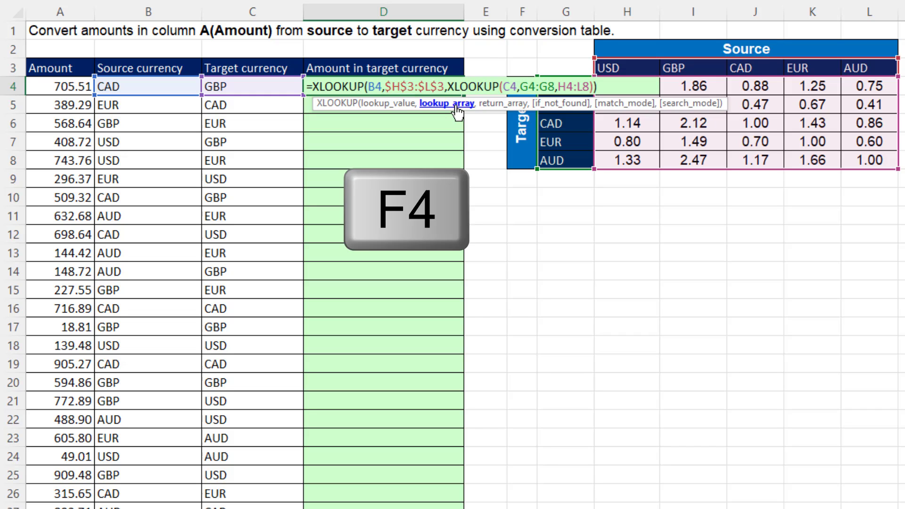
left_click(538, 86)
key("F4")
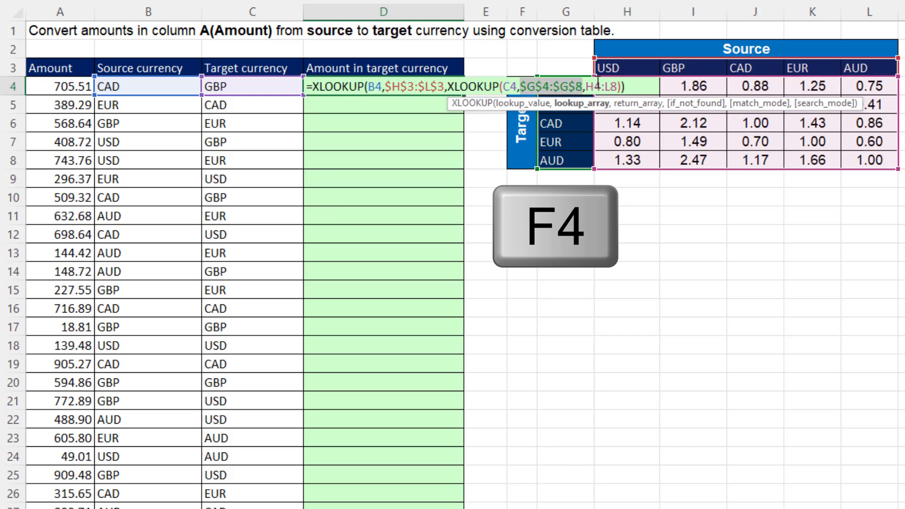
left_click(598, 87)
key("F4")
key("ctrl+Return")
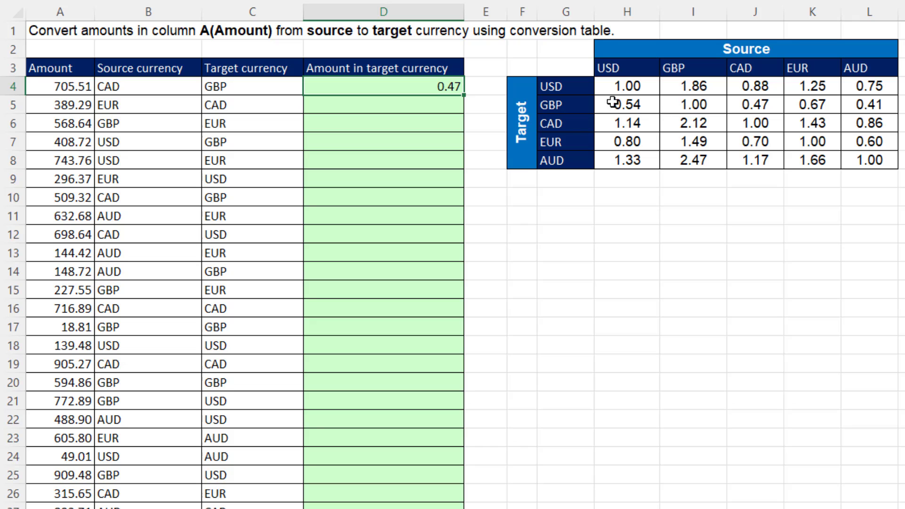
Fill the nested XLOOKUP down the Amount in target currency column and multiply it by the amount in column A.
double_click(464, 96)
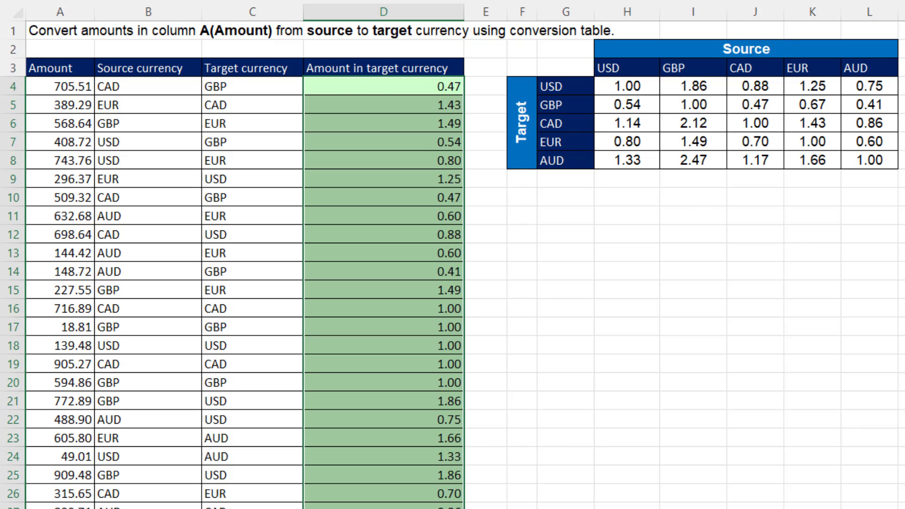
key("F2")
type("*")
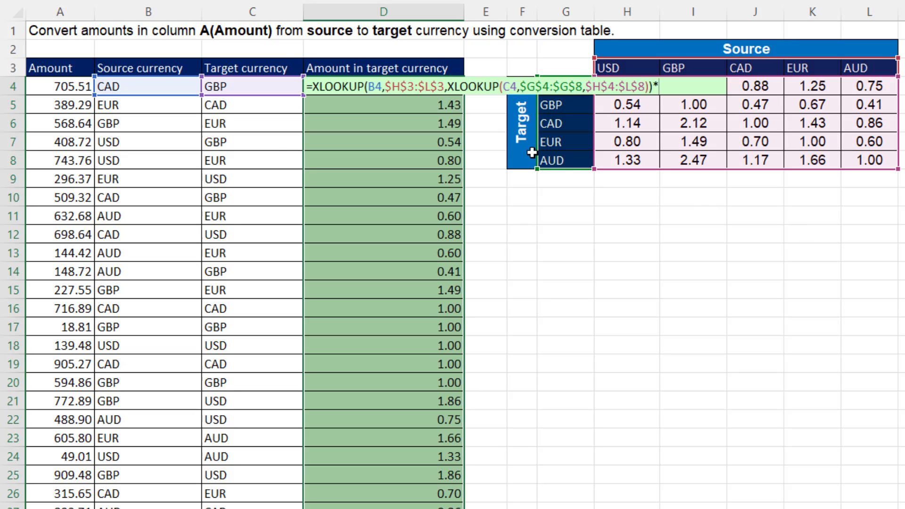
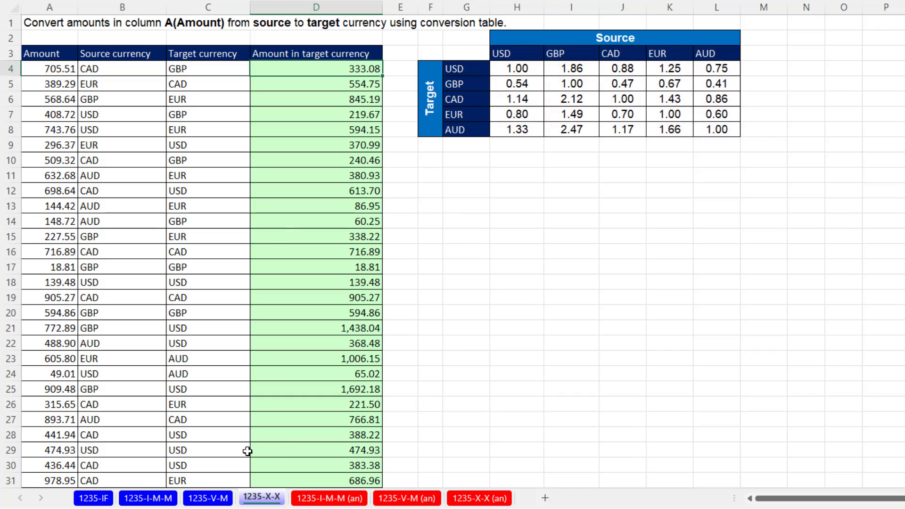
On the 1235-V-M sheet, copy the complete VLOOKUP formula text from D4, leaving the cell unchanged.
left_click(208, 498)
double_click(356, 66)
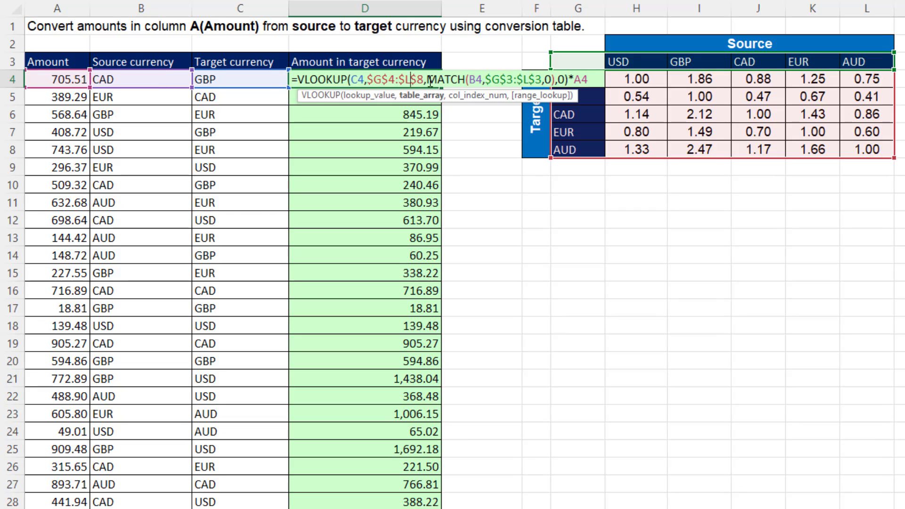
left_click_drag(430, 81, 565, 80)
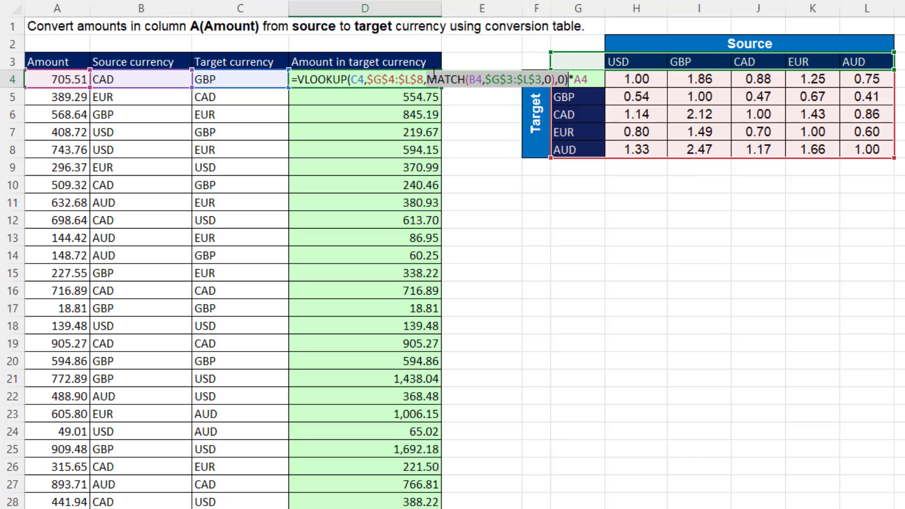
key("End")
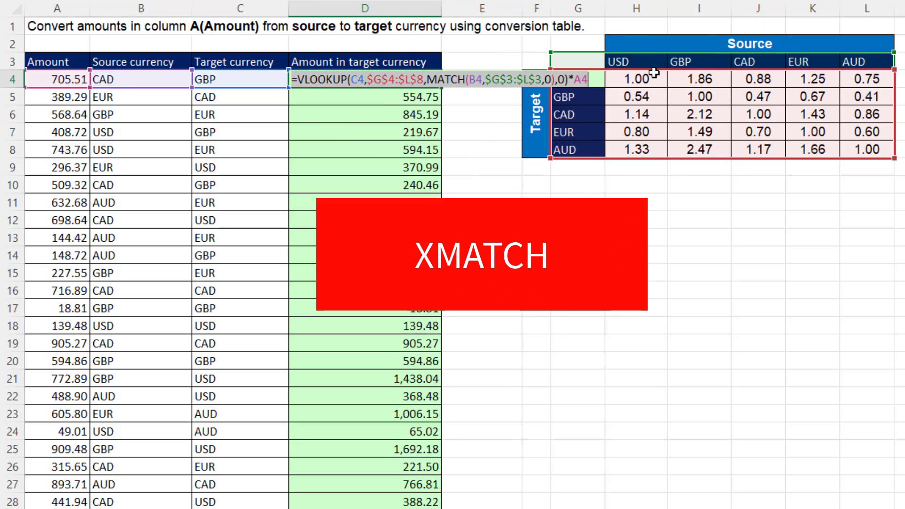
key("ctrl+Return")
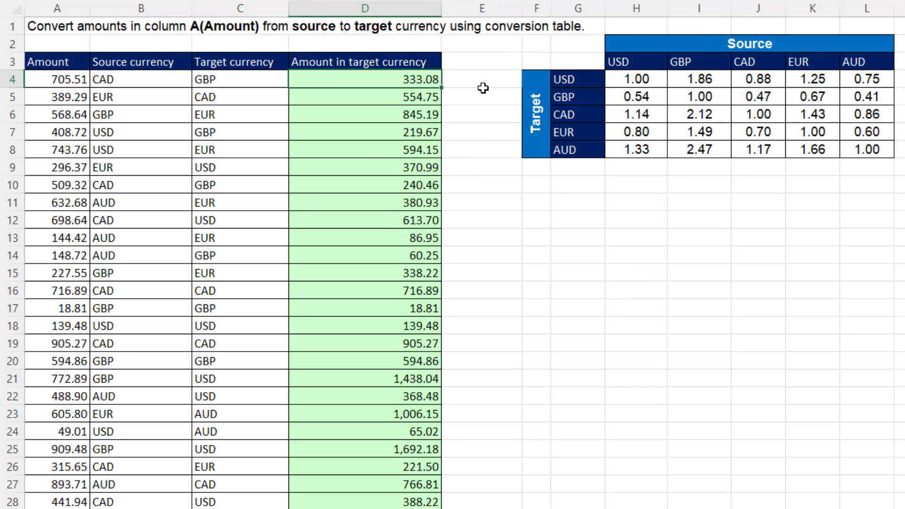
Paste the copied VLOOKUP formula into E4 and remove everything from the MATCH function to the end.
double_click(482, 78)
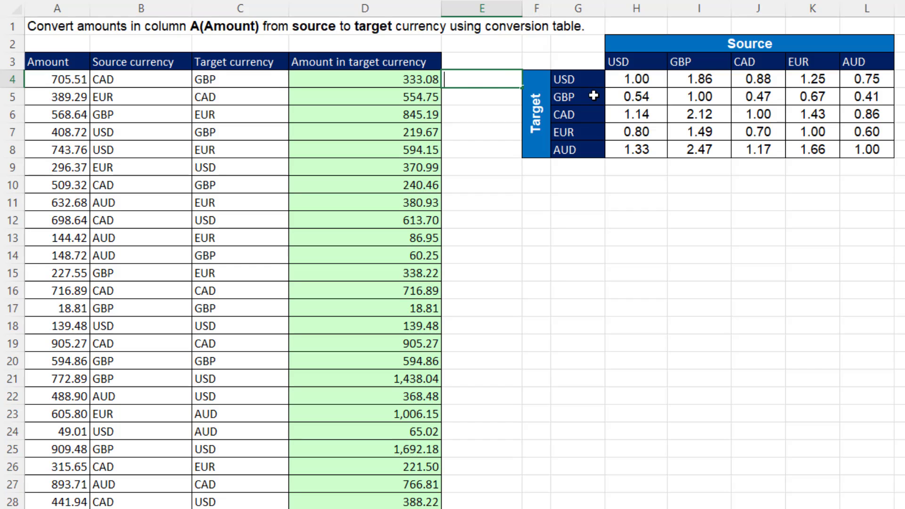
type("=VLOOKUP(C4,$G$4:$L$8,MATCH(B4,$G$3:$L$3,0),0)*A4")
left_click(579, 79, "shift")
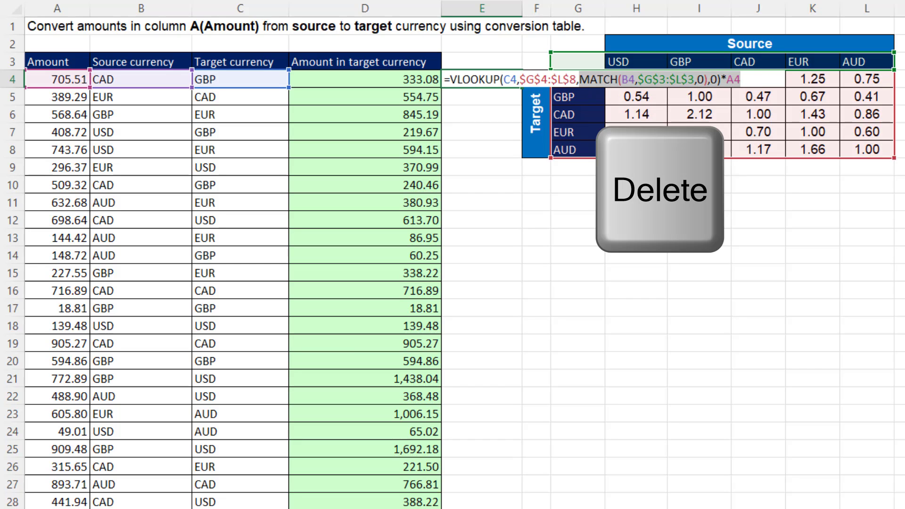
key("Delete")
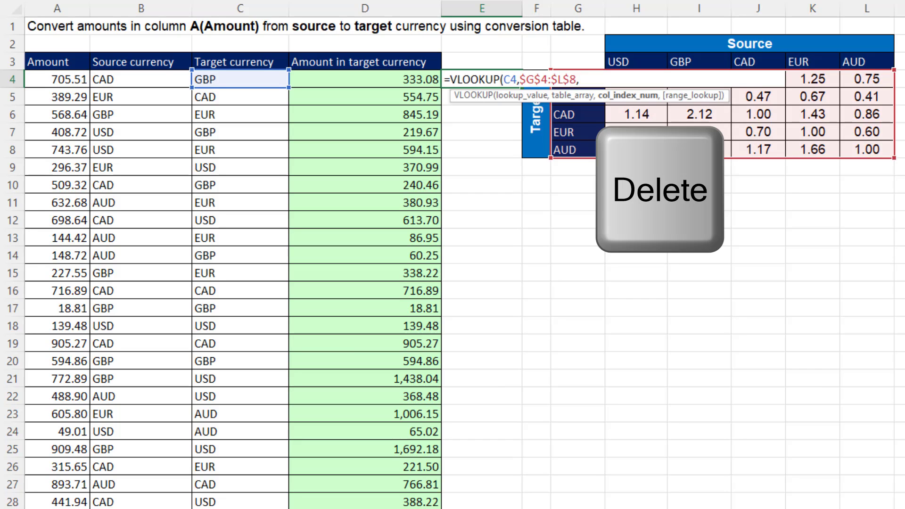
Add XMATCH as the column index of the E4 VLOOKUP, with lookup value B4 and absolute lookup array $G$3:$L$3.
type("xm")
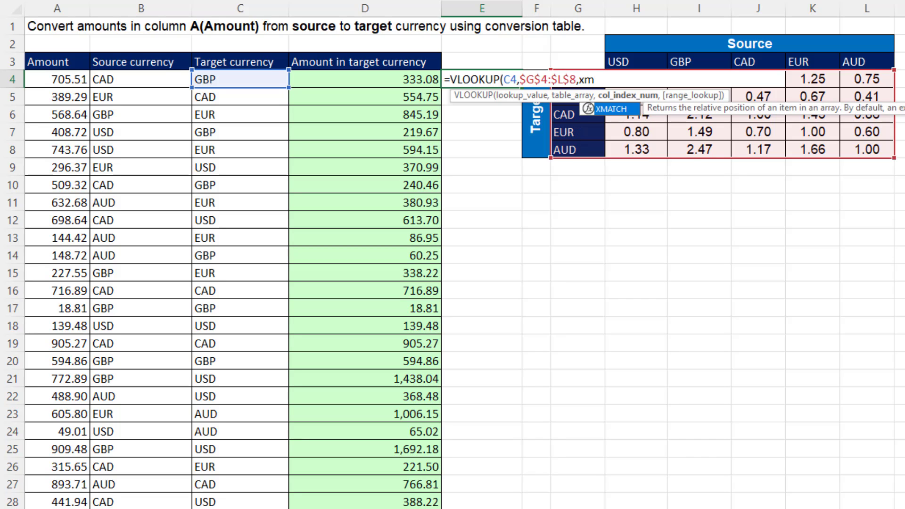
key("Tab")
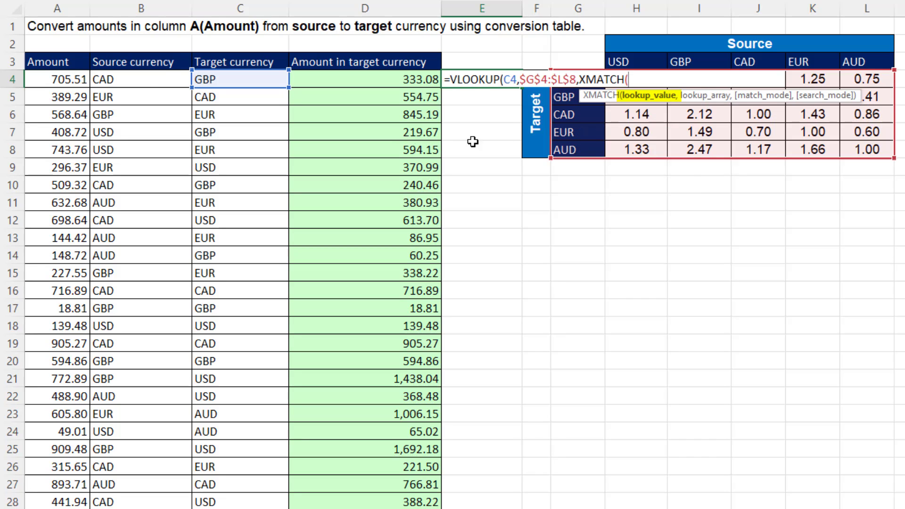
left_click(144, 85)
type(",")
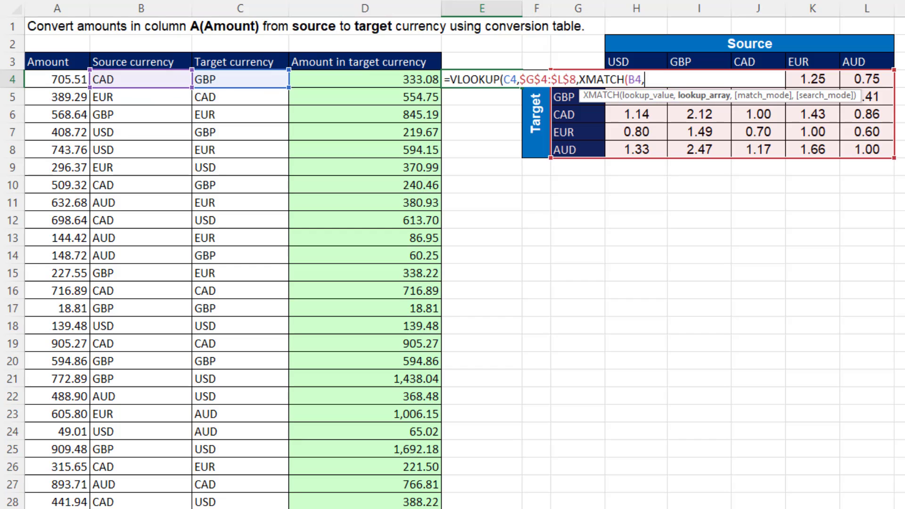
left_click(578, 59)
left_click_drag(577, 59, 851, 61)
key("F4")
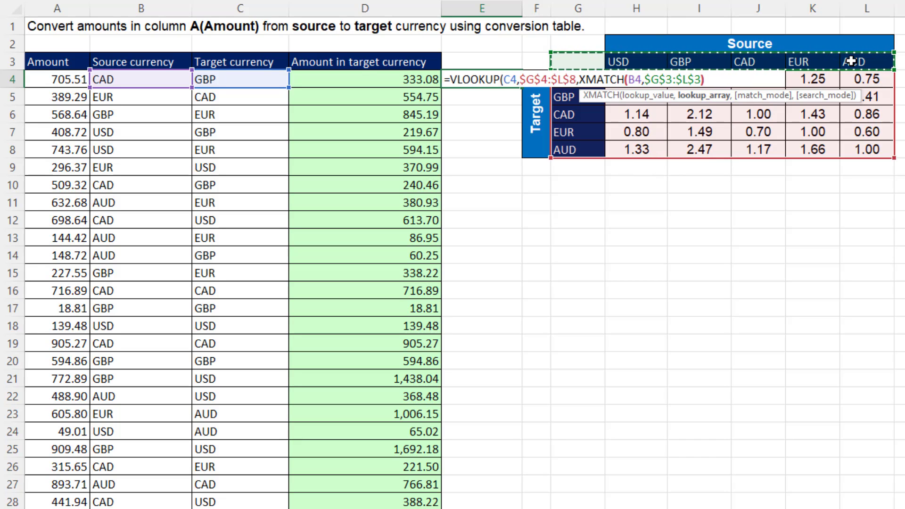
type(")")
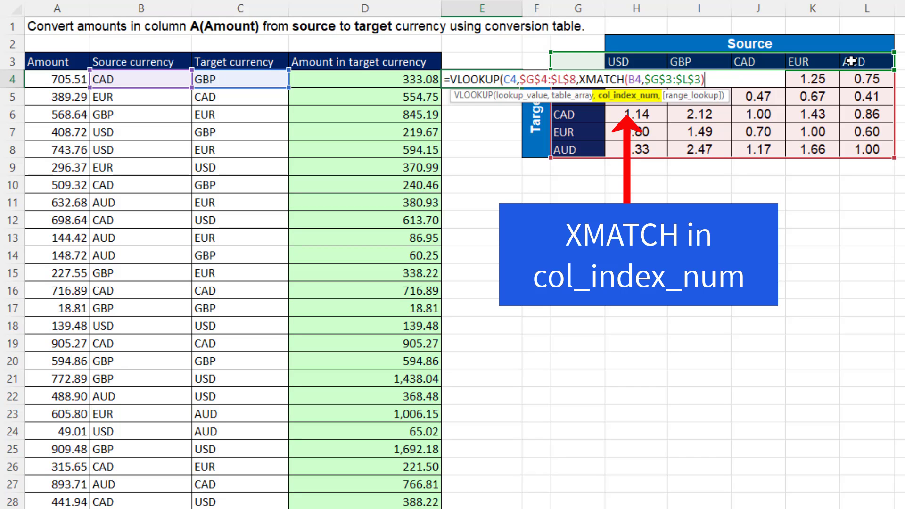
Complete the E4 VLOOKUP with range lookup 0 and multiplication by A4, and fill the formula down column E.
type(",")
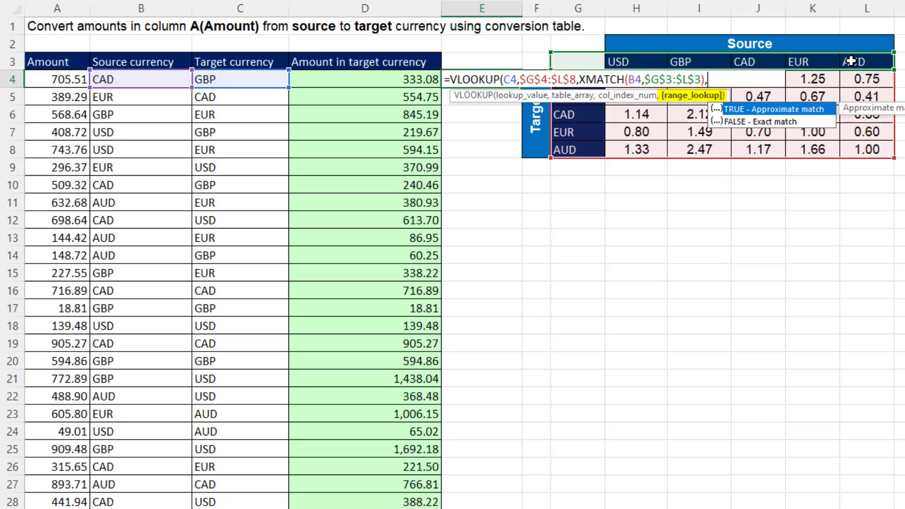
type("0)*")
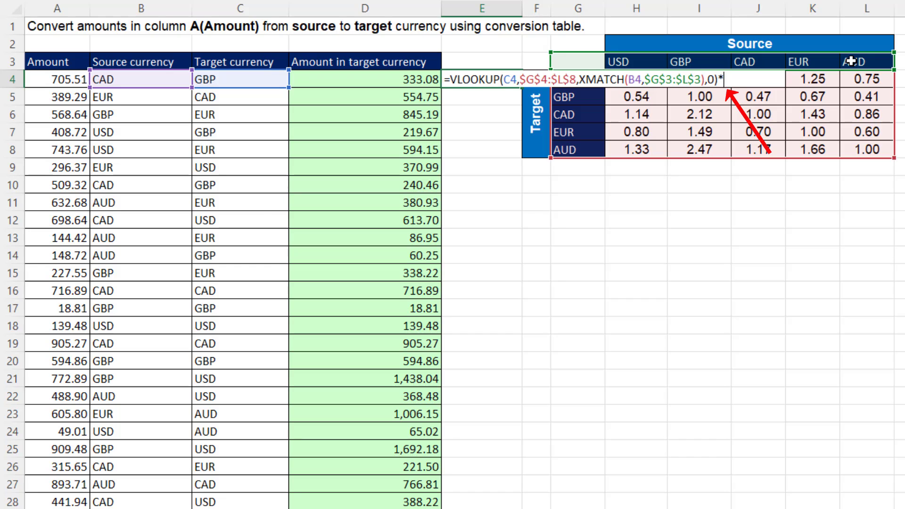
key("Left")
key("Left")
key("Left")
key("Left")
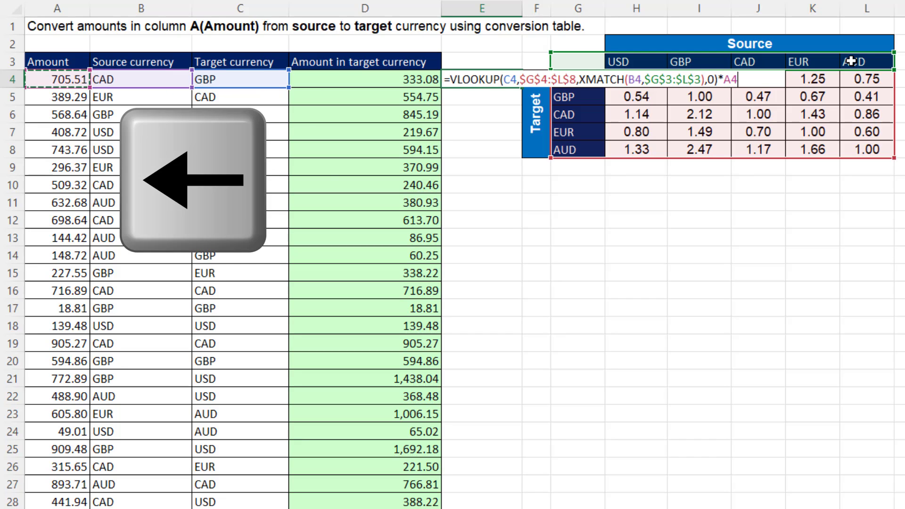
key("ctrl+Return")
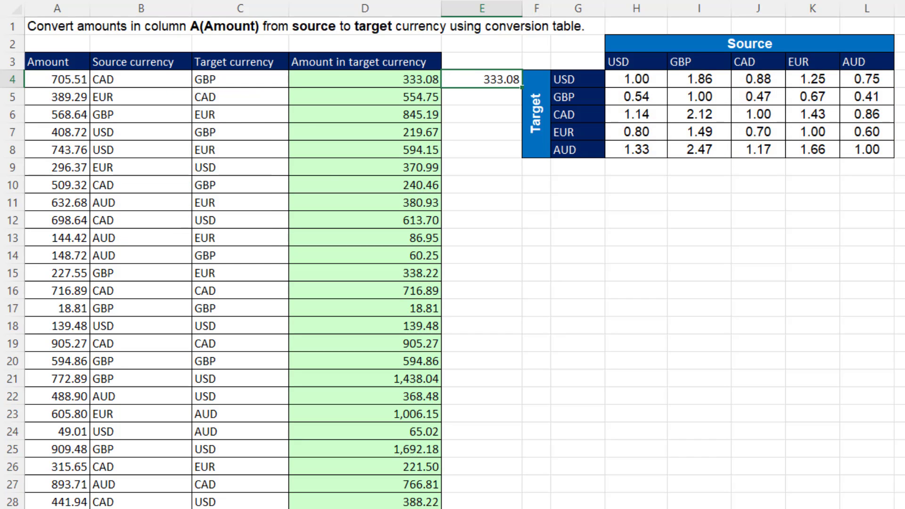
double_click(523, 88)
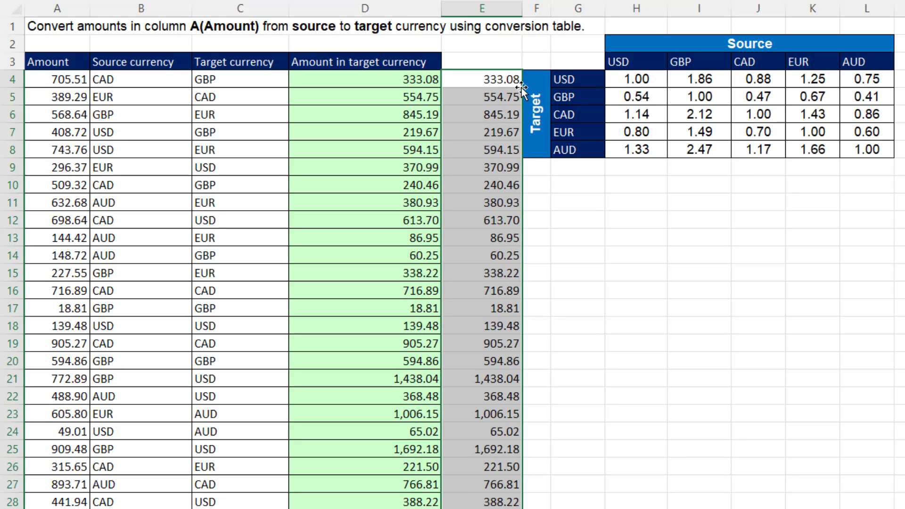
Compare the VLOOKUP with MATCH formula in D4 against the VLOOKUP with XMATCH formula in E4, leaving both unchanged.
double_click(411, 80)
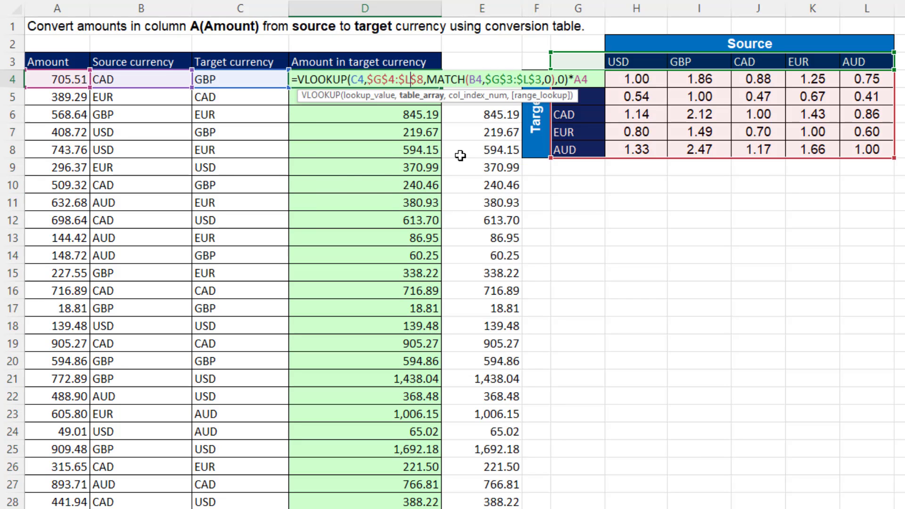
double_click(472, 81)
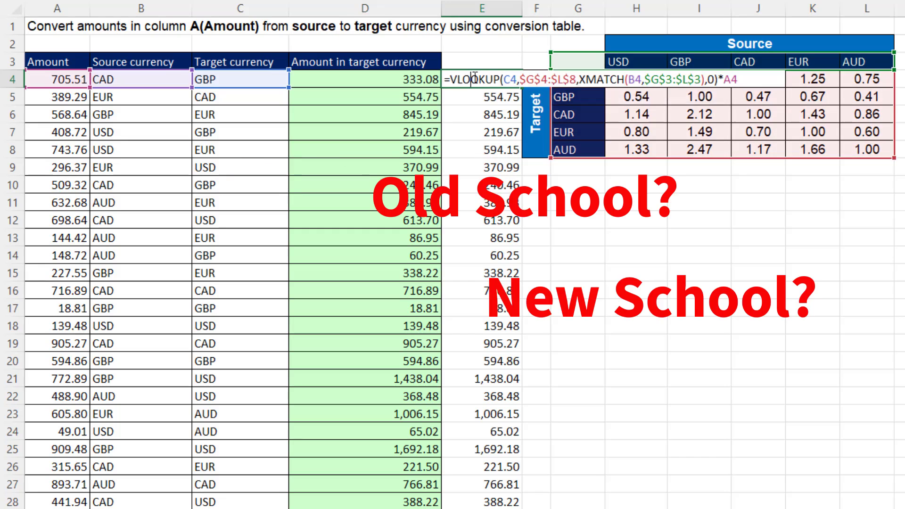
key("Escape")
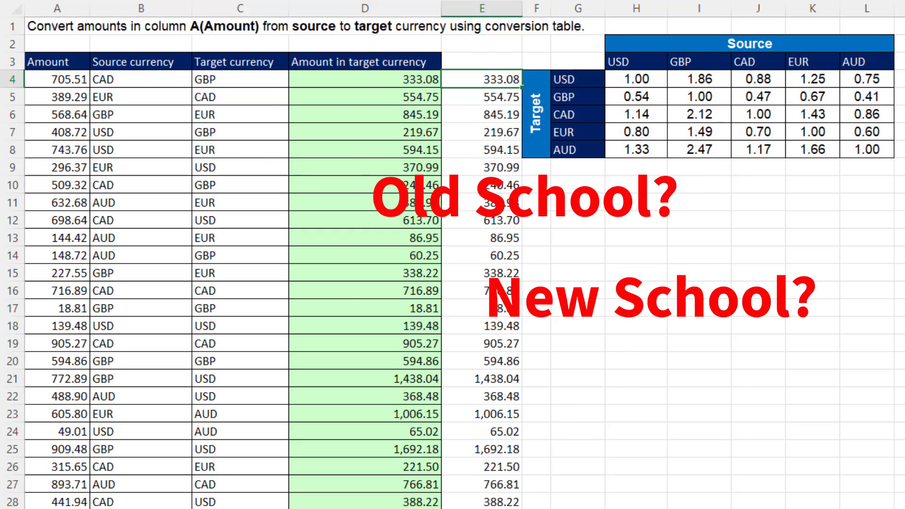